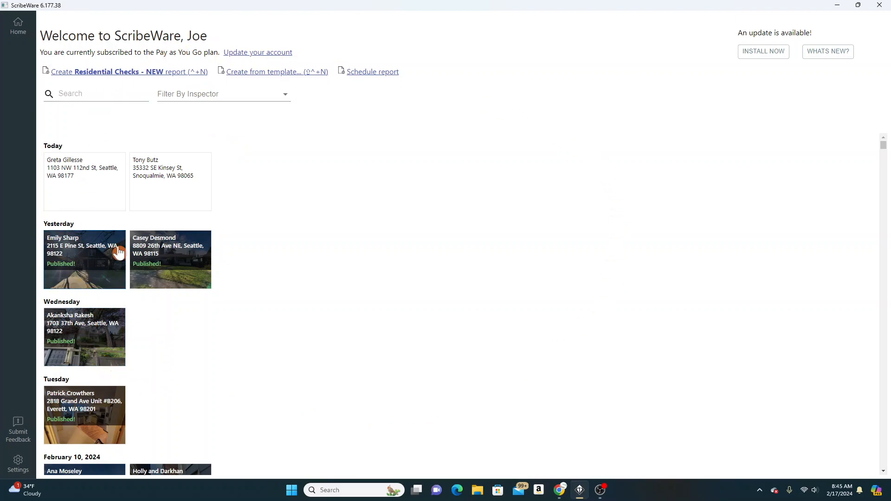
Browse the existing inspection reports and create a new report from the Residential Checks - NEW template
{"action": "scroll", "coordinate": [110, 199], "scroll_direction": "down", "scroll_amount": 8}
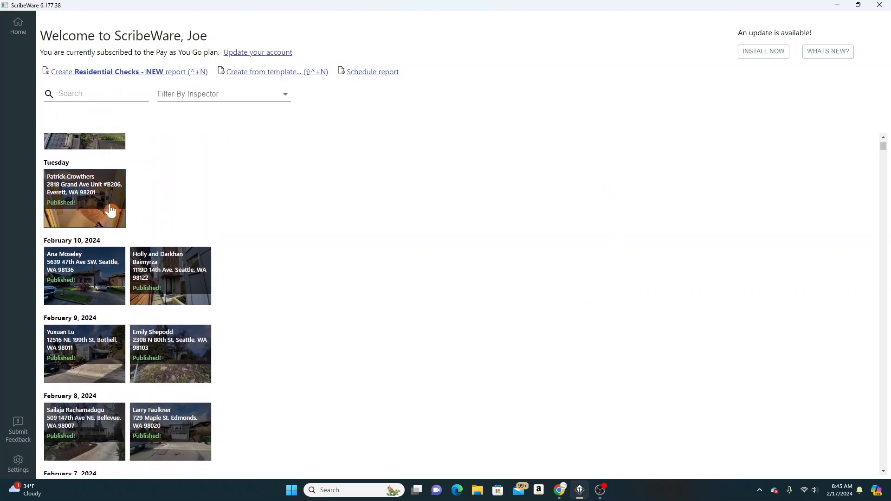
{"action": "scroll", "coordinate": [112, 213], "scroll_direction": "down", "scroll_amount": 10}
{"action": "scroll", "coordinate": [115, 221], "scroll_direction": "up", "scroll_amount": 9}
{"action": "scroll", "coordinate": [119, 233], "scroll_direction": "up", "scroll_amount": 6}
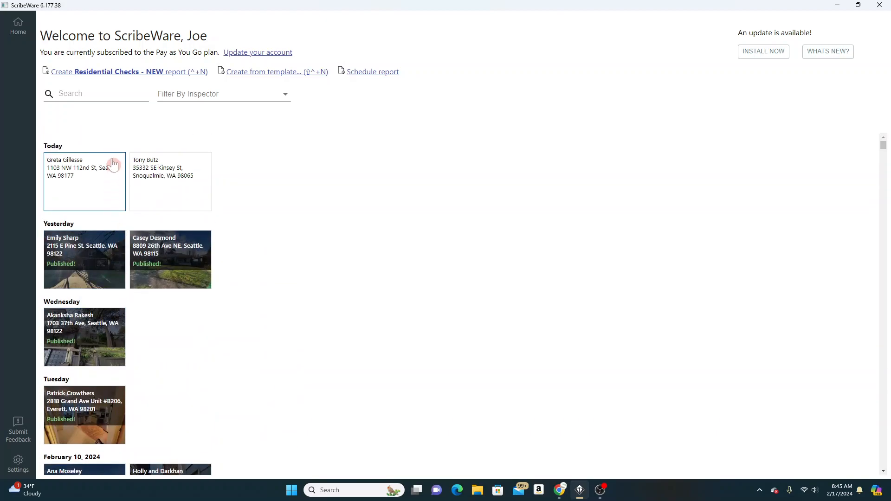
{"action": "left_click", "coordinate": [110, 75]}
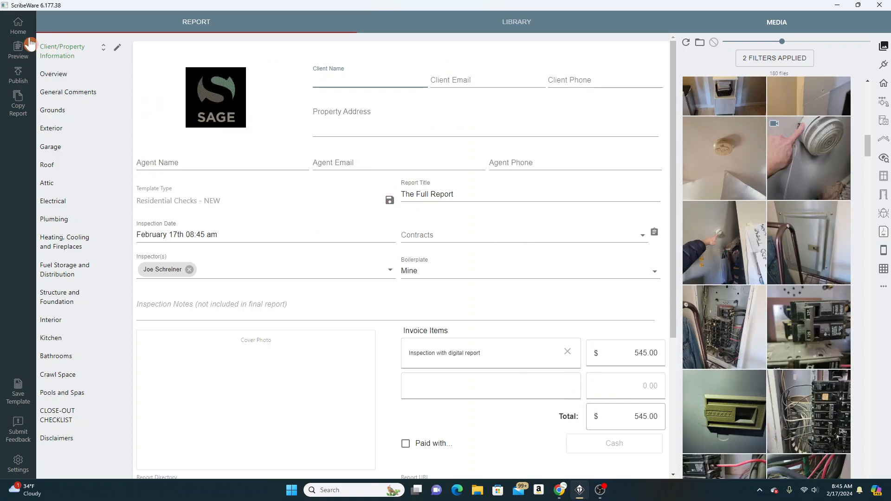
Reopen the newly created report from the home page and look through its Client/Property Information page
{"action": "left_click", "coordinate": [18, 28]}
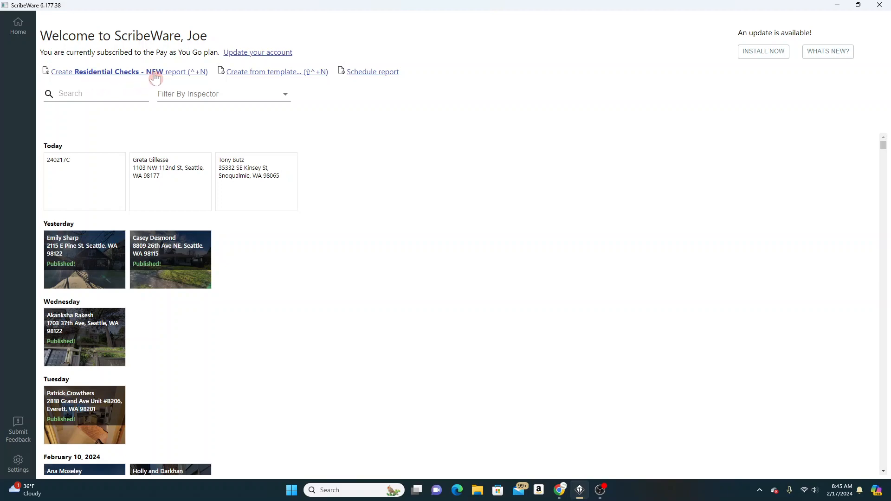
{"action": "left_click", "coordinate": [85, 176]}
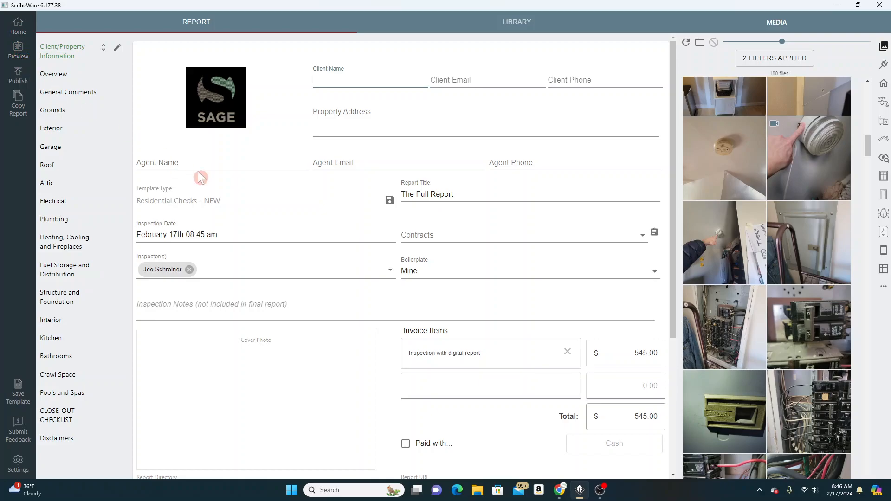
{"action": "scroll", "coordinate": [335, 242], "scroll_direction": "down", "scroll_amount": 4}
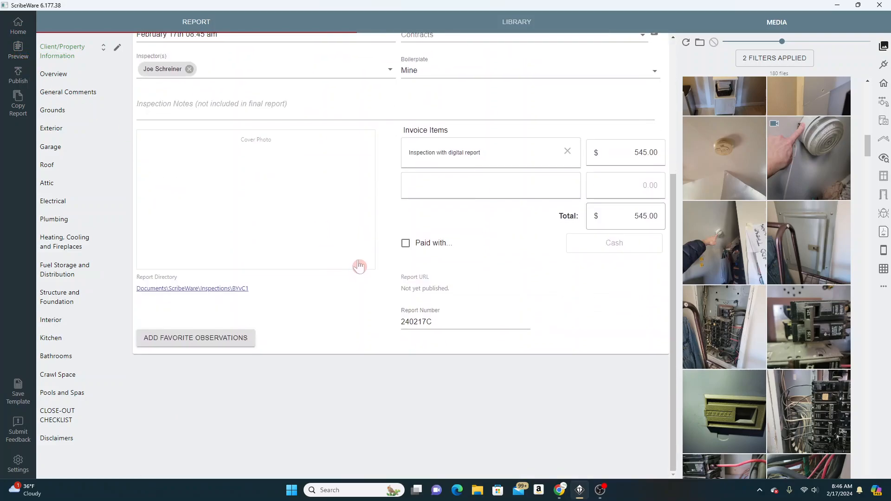
{"action": "scroll", "coordinate": [350, 222], "scroll_direction": "up", "scroll_amount": 4}
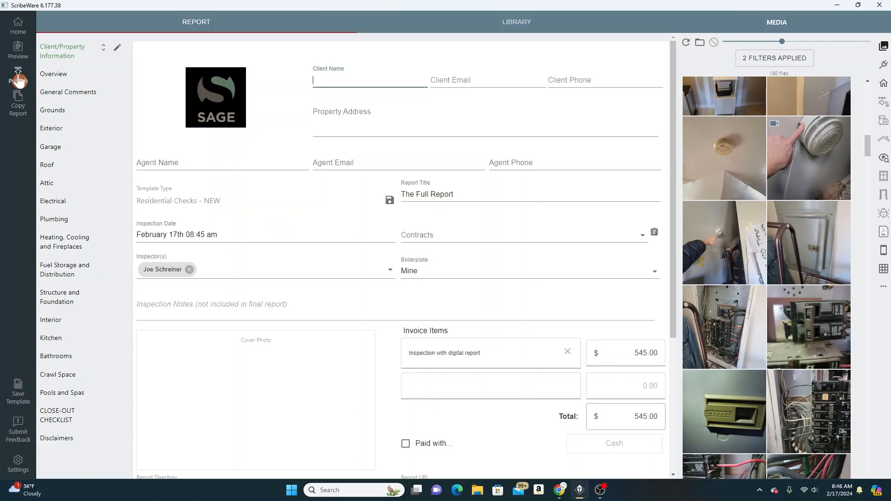
{"action": "scroll", "coordinate": [369, 148], "scroll_direction": "down", "scroll_amount": 1}
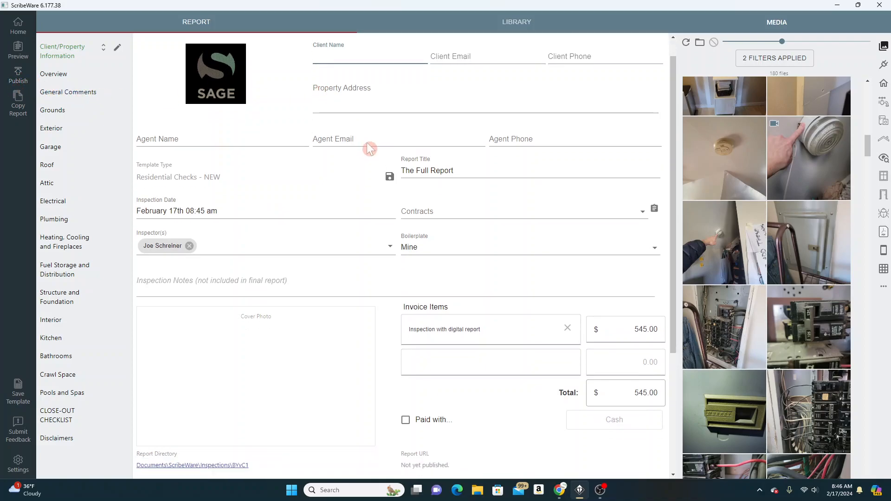
{"action": "scroll", "coordinate": [369, 147], "scroll_direction": "down", "scroll_amount": 5}
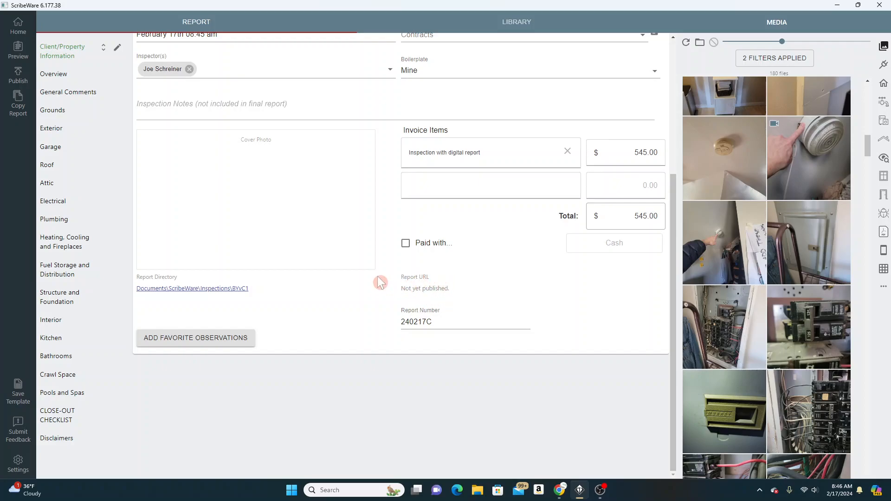
{"action": "scroll", "coordinate": [379, 274], "scroll_direction": "up", "scroll_amount": 6}
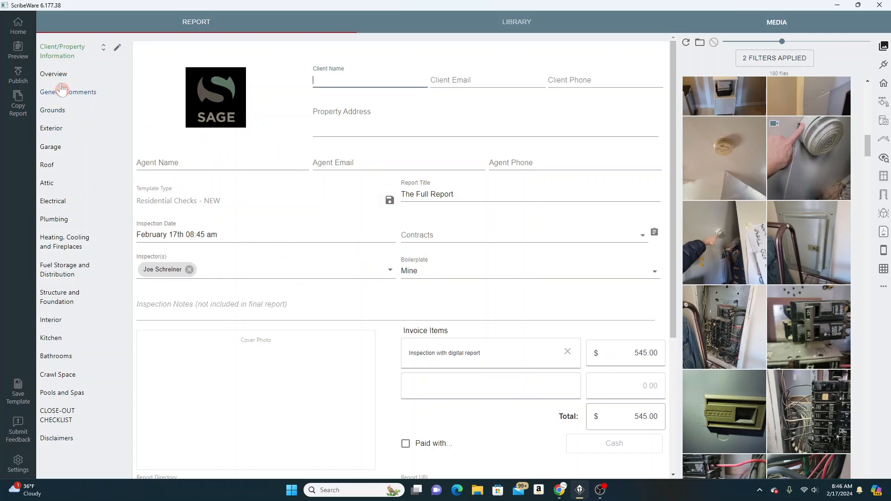
Preview the report in the browser, look through it, and close the preview to return to ScribeWare
{"action": "left_click", "coordinate": [18, 51]}
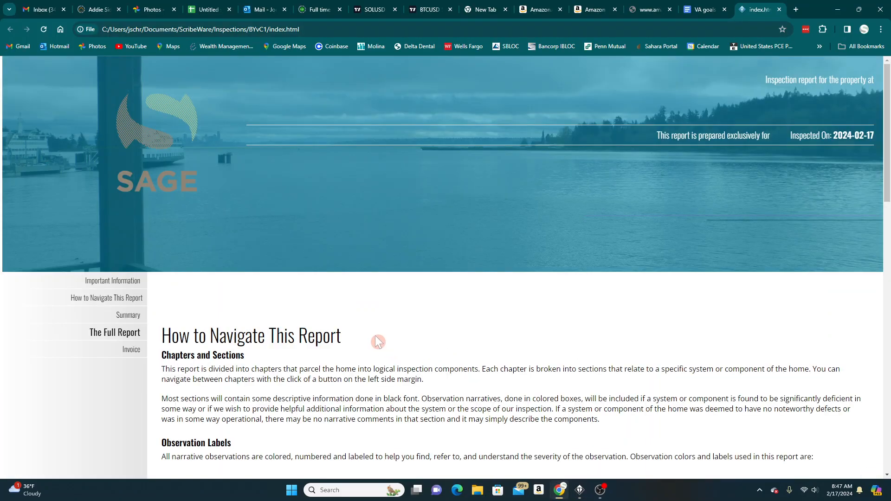
{"action": "scroll", "coordinate": [149, 292], "scroll_direction": "down", "scroll_amount": 14}
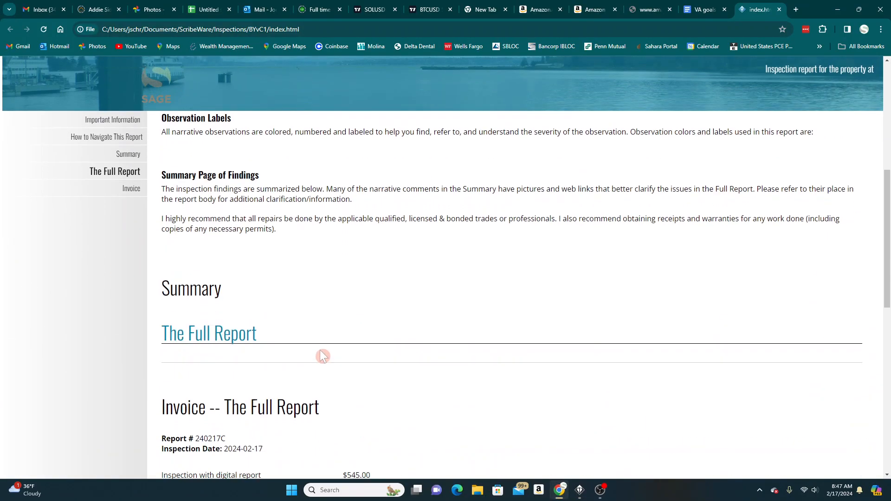
{"action": "scroll", "coordinate": [325, 296], "scroll_direction": "up", "scroll_amount": 15}
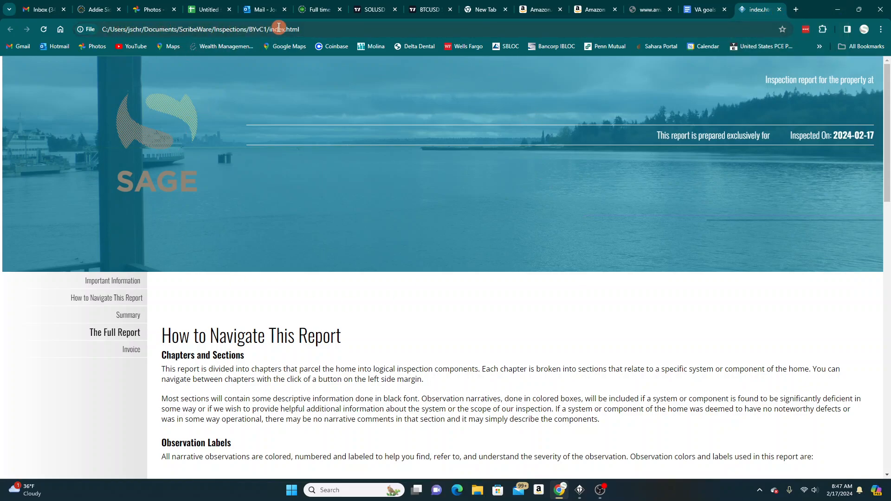
{"action": "left_click", "coordinate": [779, 11]}
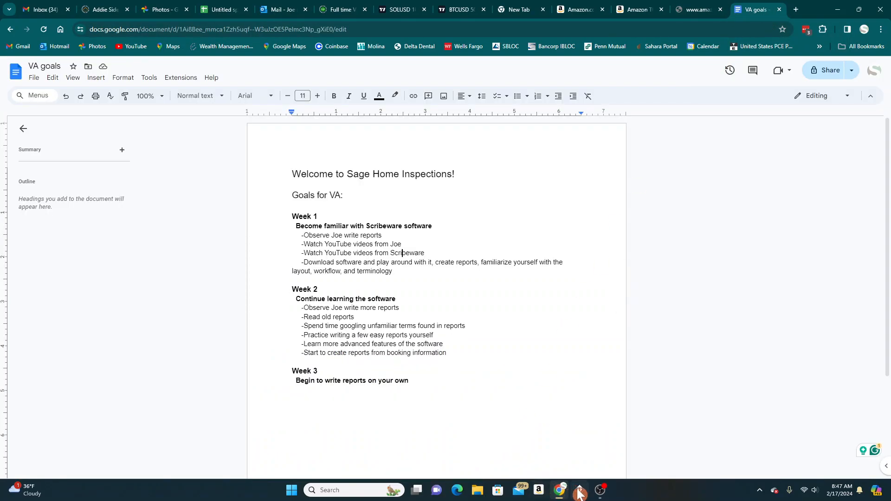
{"action": "left_click", "coordinate": [599, 494]}
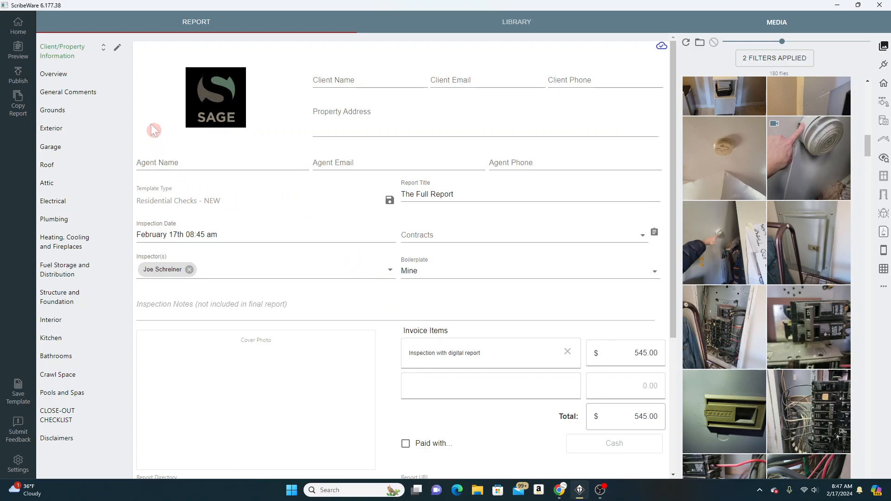
Publish the report online without sending an email
{"action": "left_click", "coordinate": [18, 79]}
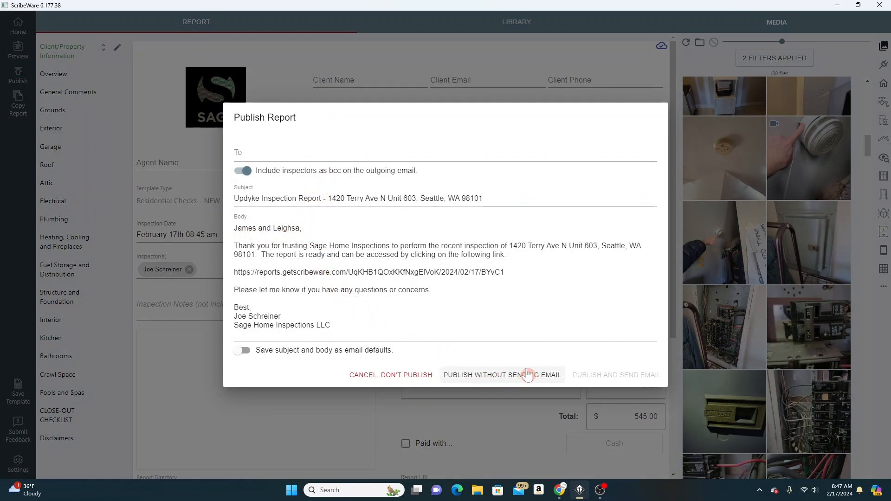
{"action": "left_click", "coordinate": [506, 374]}
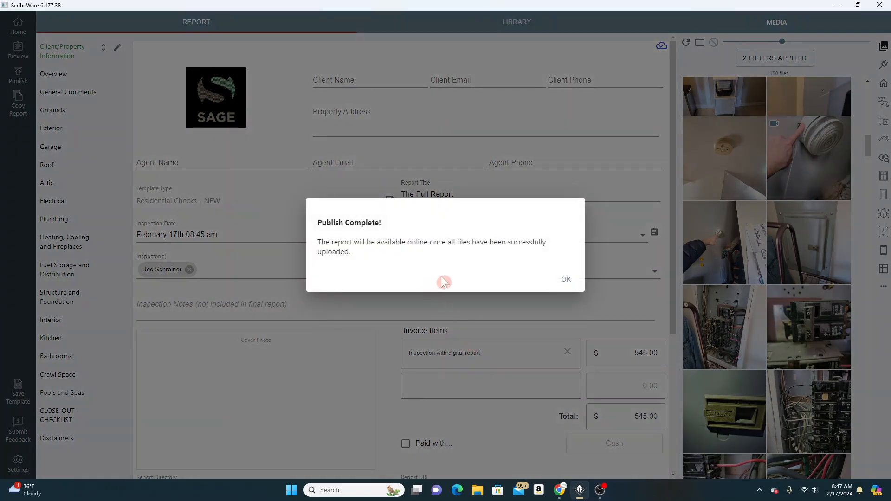
{"action": "left_click", "coordinate": [567, 279]}
Copy the published report's URL and open the online report to review it down to the invoice
{"action": "scroll", "coordinate": [453, 274], "scroll_direction": "down", "scroll_amount": 5}
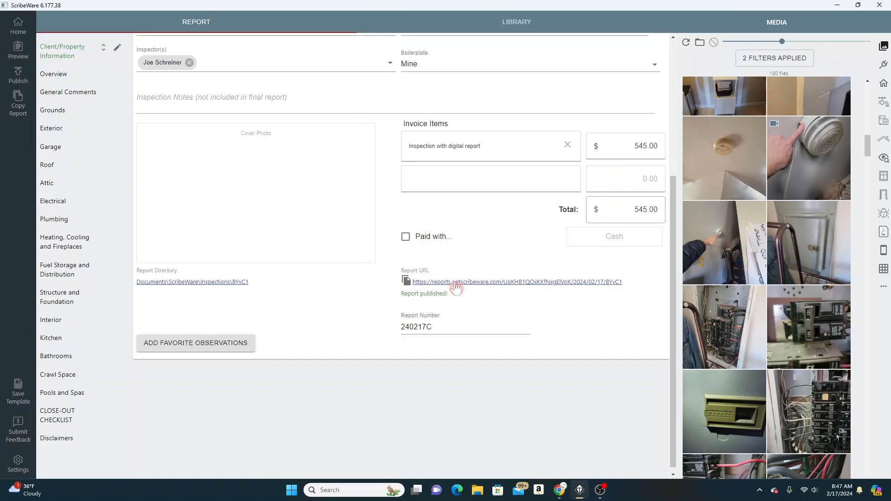
{"action": "left_click", "coordinate": [406, 283]}
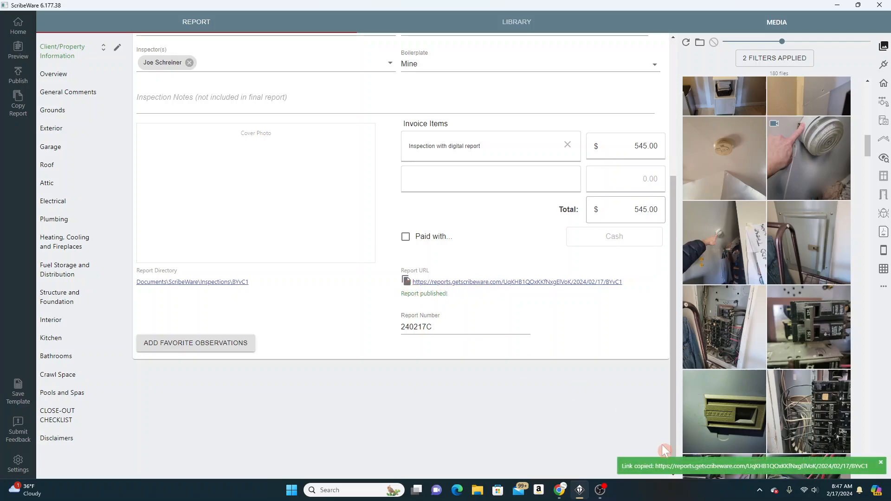
{"action": "left_click", "coordinate": [452, 282]}
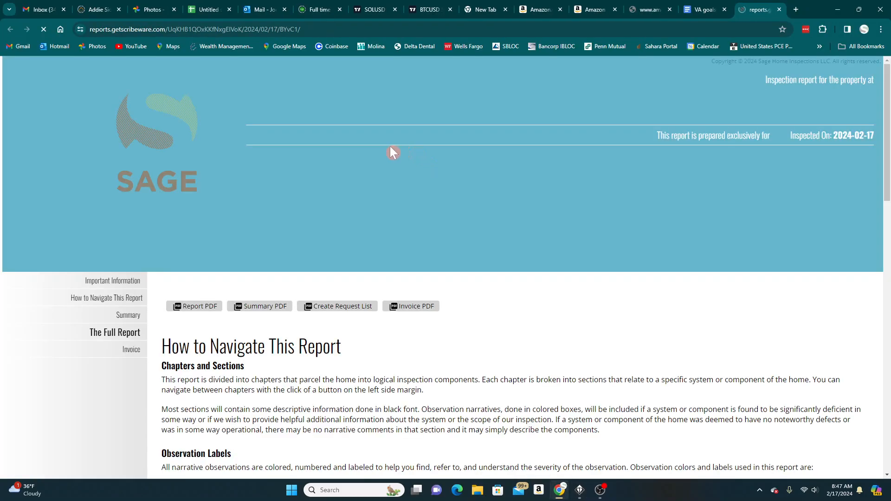
{"action": "scroll", "coordinate": [335, 349], "scroll_direction": "down", "scroll_amount": 5}
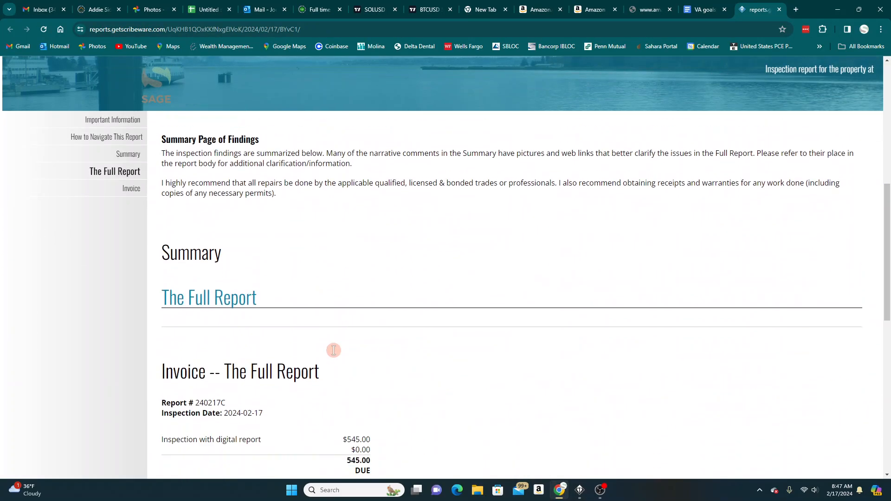
{"action": "scroll", "coordinate": [336, 352], "scroll_direction": "down", "scroll_amount": 4}
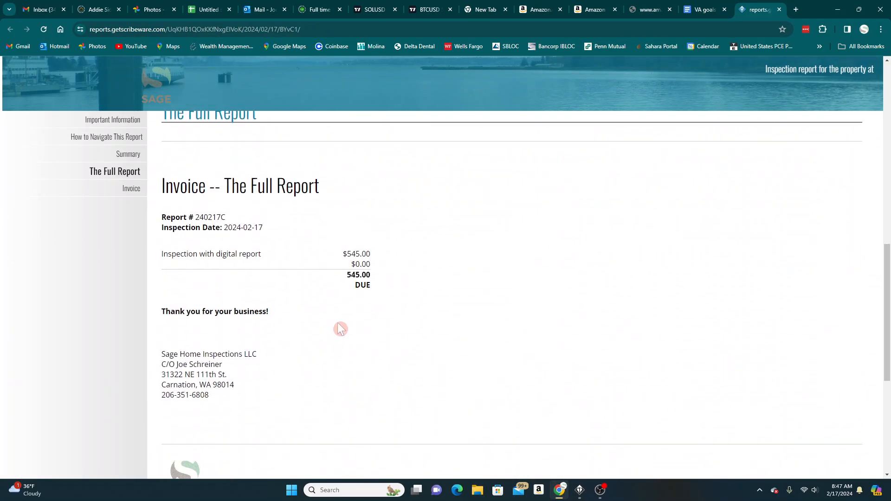
Switch back to ScribeWare and view the account profile settings, closing them without changes
{"action": "left_click", "coordinate": [580, 493]}
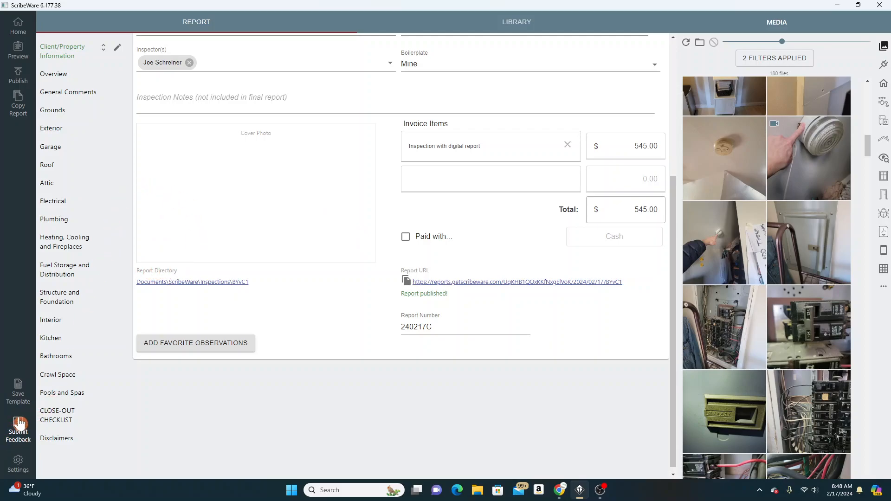
{"action": "left_click", "coordinate": [19, 466]}
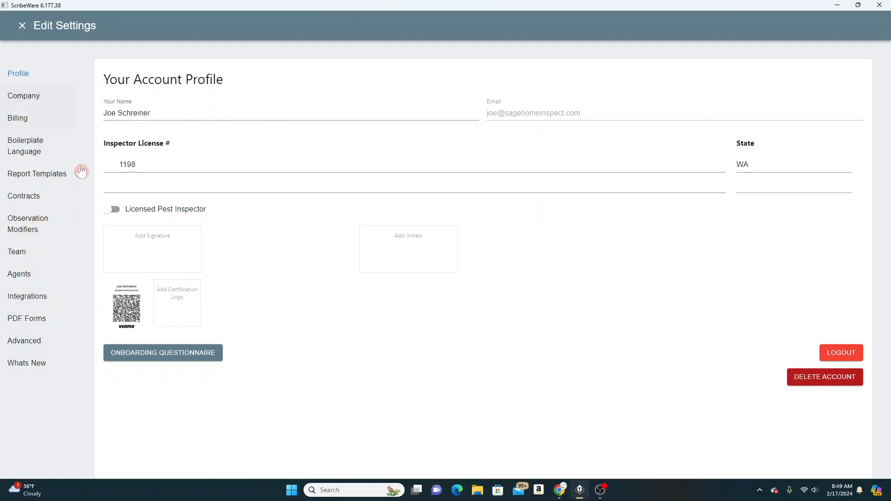
{"action": "left_click", "coordinate": [22, 29]}
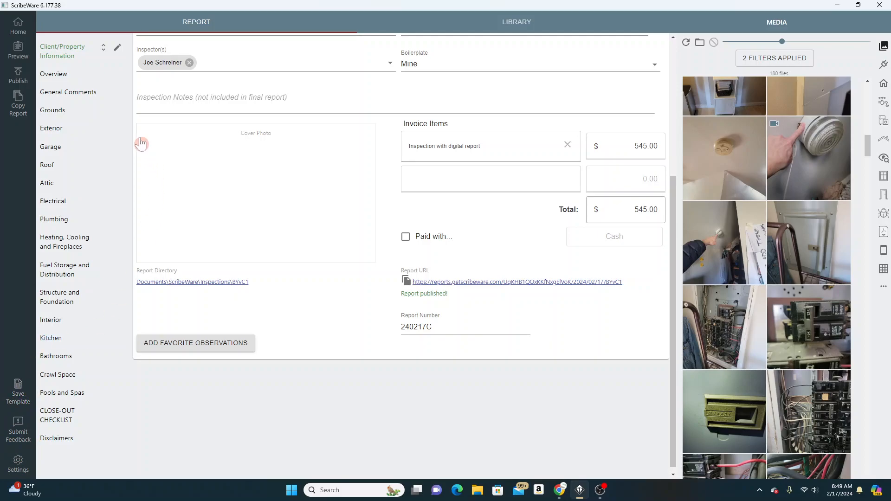
Look through the report's Client/Property Information page and the Overview, General Comments, Grounds and Exterior chapters
{"action": "left_click", "coordinate": [71, 52]}
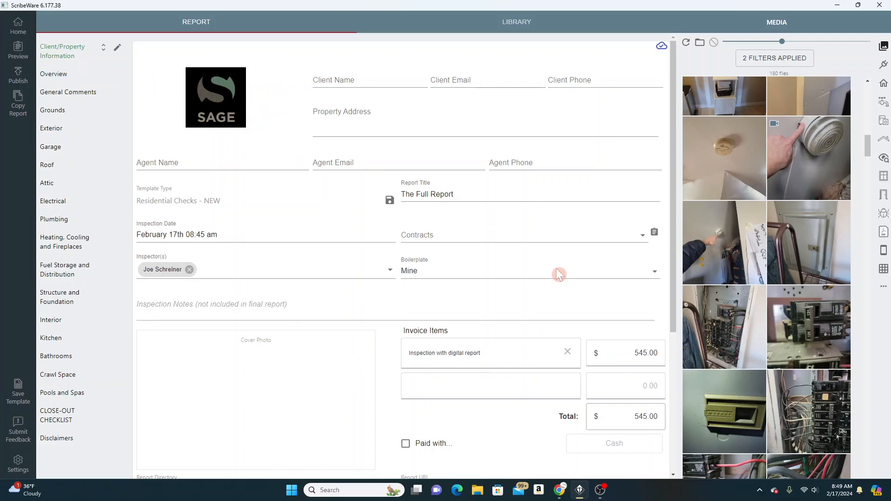
{"action": "left_click", "coordinate": [47, 77]}
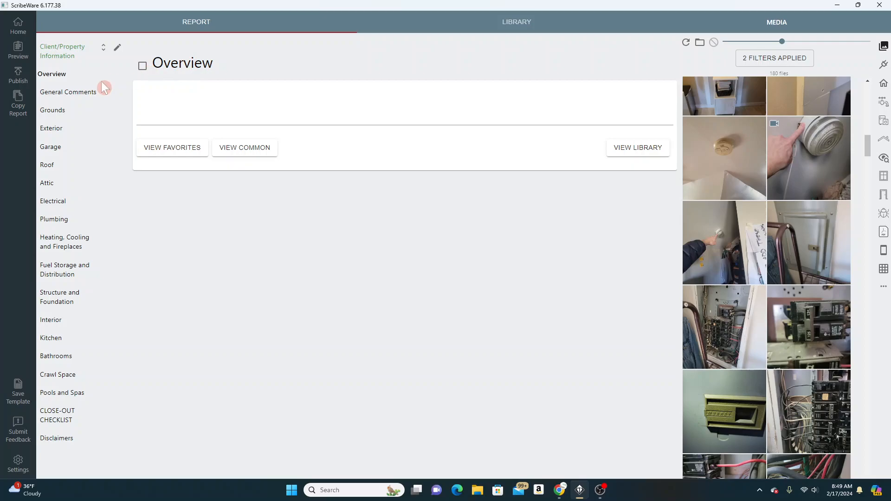
{"action": "left_click", "coordinate": [58, 95]}
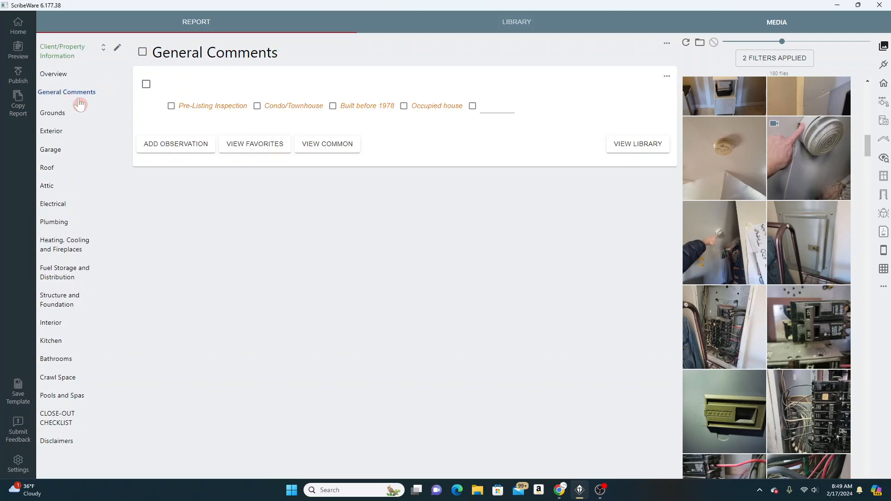
{"action": "left_click", "coordinate": [56, 113]}
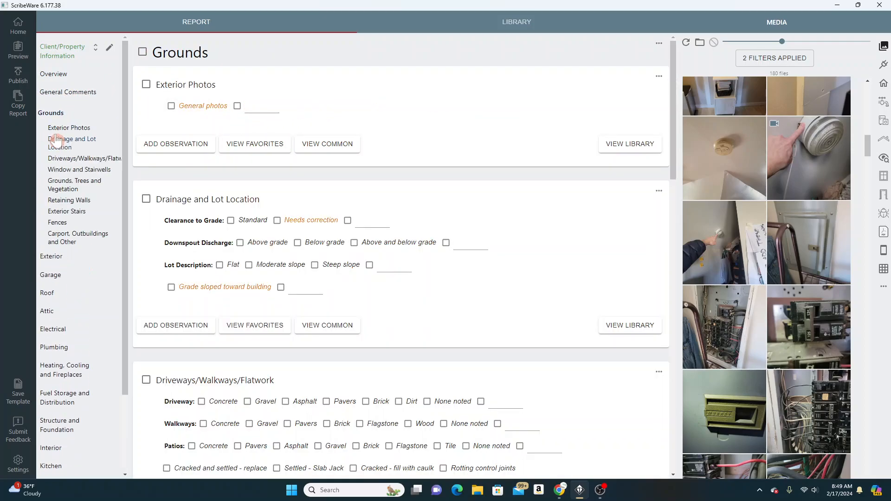
{"action": "left_click", "coordinate": [51, 254]}
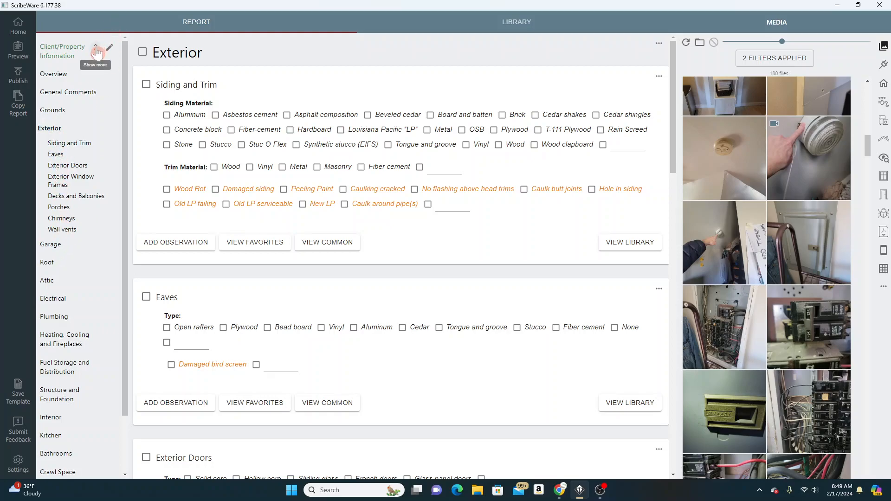
Expand the sections of all chapters in the report outline, look through them, and collapse them again
{"action": "left_click", "coordinate": [95, 48]}
{"action": "left_click", "coordinate": [63, 128]}
{"action": "scroll", "coordinate": [67, 130], "scroll_direction": "down", "scroll_amount": 15}
{"action": "scroll", "coordinate": [72, 195], "scroll_direction": "down", "scroll_amount": 12}
{"action": "scroll", "coordinate": [76, 225], "scroll_direction": "up", "scroll_amount": 20}
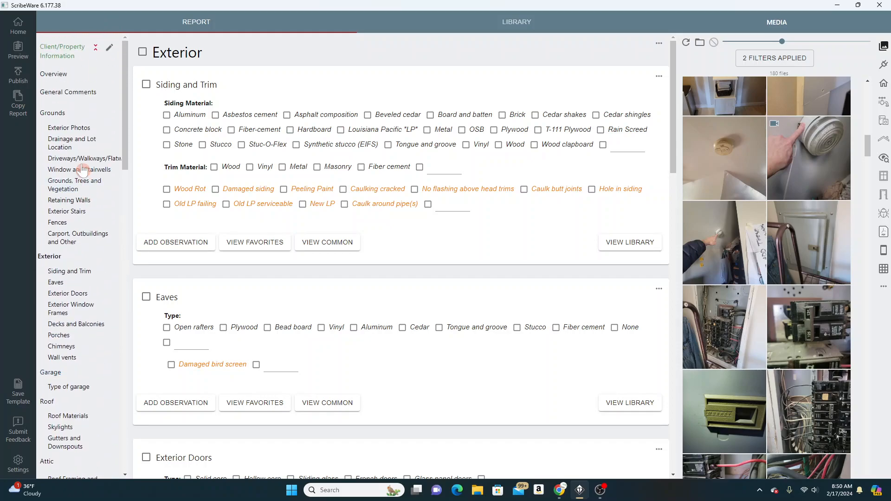
{"action": "left_click", "coordinate": [96, 49]}
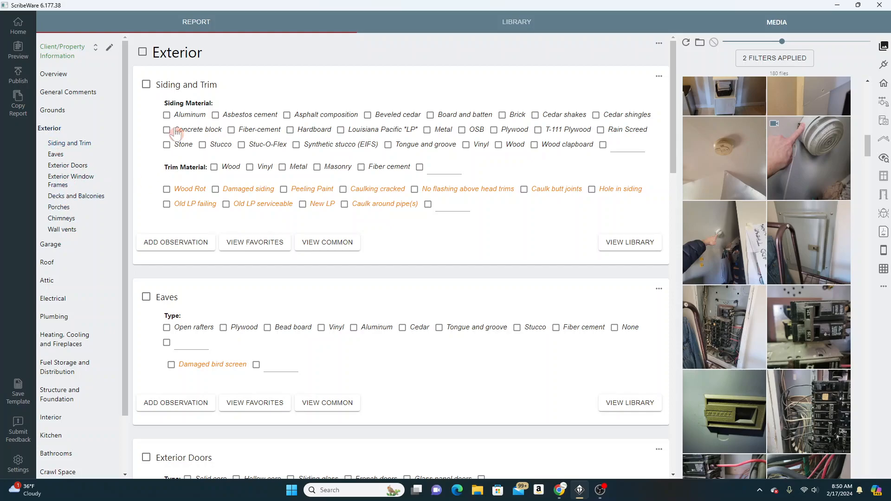
View the Garage and Roof chapters of the report and open the observation library
{"action": "left_click", "coordinate": [54, 246]}
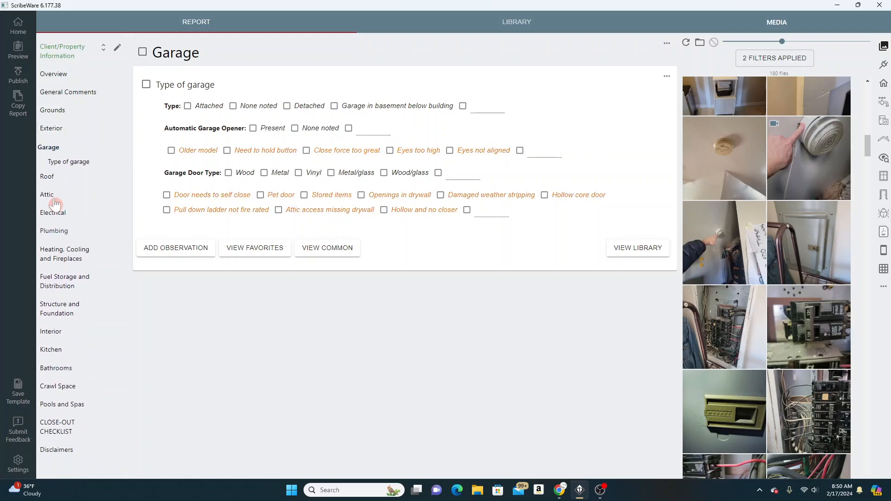
{"action": "left_click", "coordinate": [48, 181]}
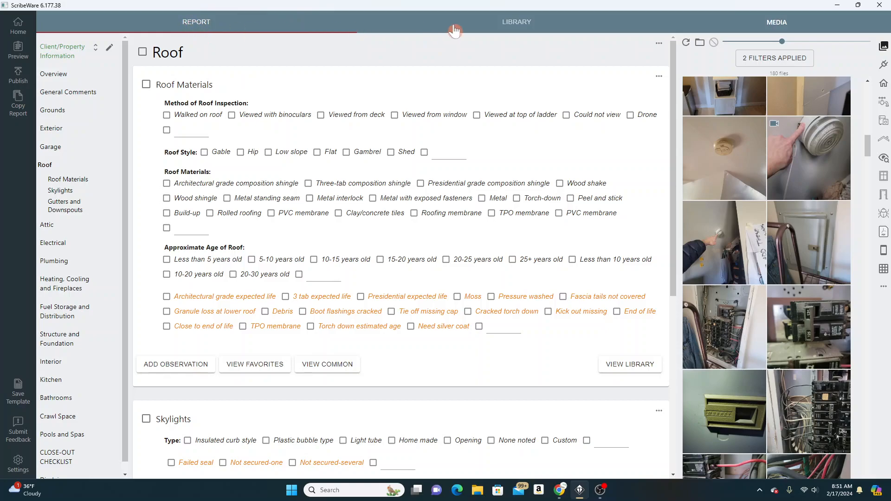
{"action": "left_click", "coordinate": [525, 28]}
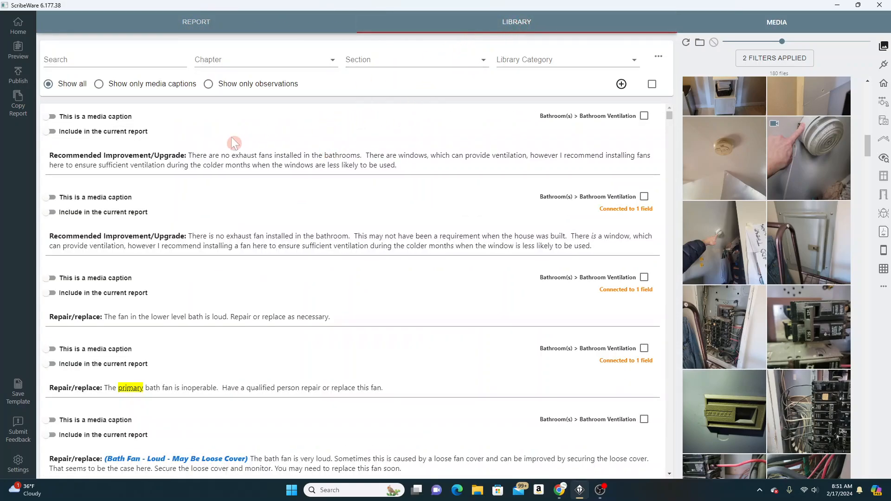
Look through the Bathroom Ventilation observations in the library and return to the report's Roof chapter
{"action": "scroll", "coordinate": [235, 149], "scroll_direction": "down", "scroll_amount": 8}
{"action": "scroll", "coordinate": [237, 195], "scroll_direction": "down", "scroll_amount": 20}
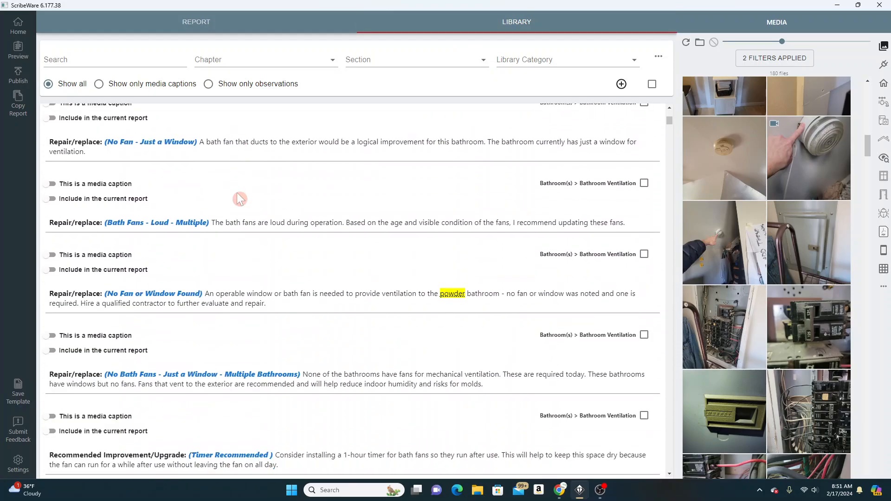
{"action": "scroll", "coordinate": [238, 195], "scroll_direction": "down", "scroll_amount": 10}
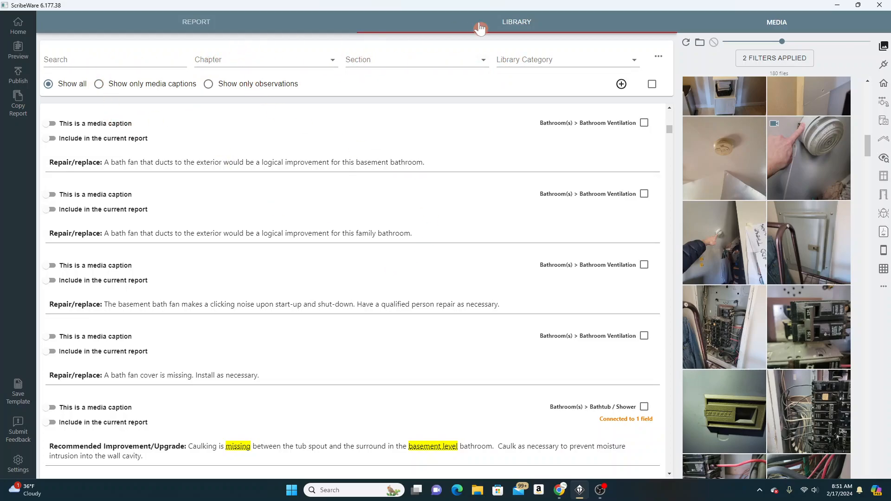
{"action": "left_click", "coordinate": [197, 23]}
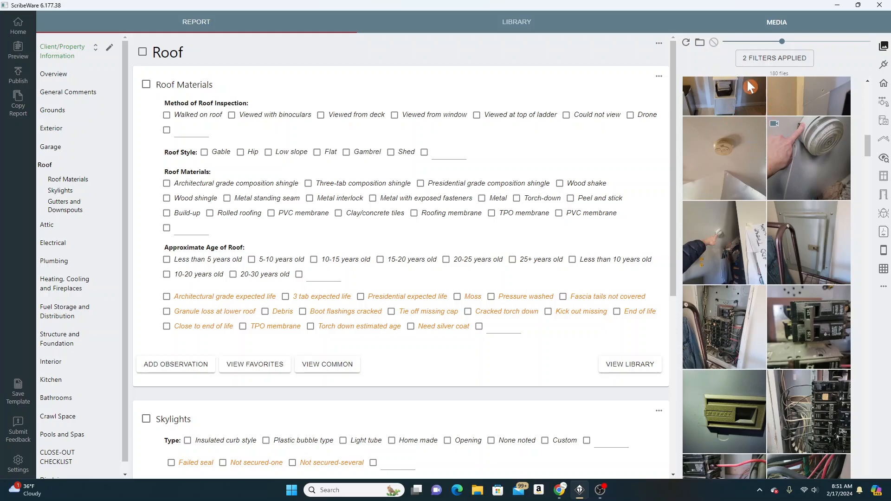
Change the report's media folder to Desktop, and collapse and reopen the media list
{"action": "scroll", "coordinate": [769, 137], "scroll_direction": "up", "scroll_amount": 10}
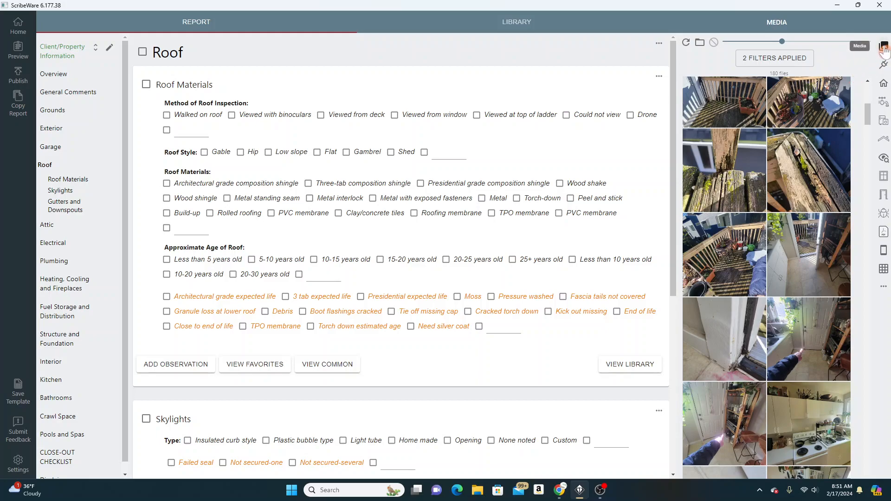
{"action": "scroll", "coordinate": [812, 130], "scroll_direction": "up", "scroll_amount": 5}
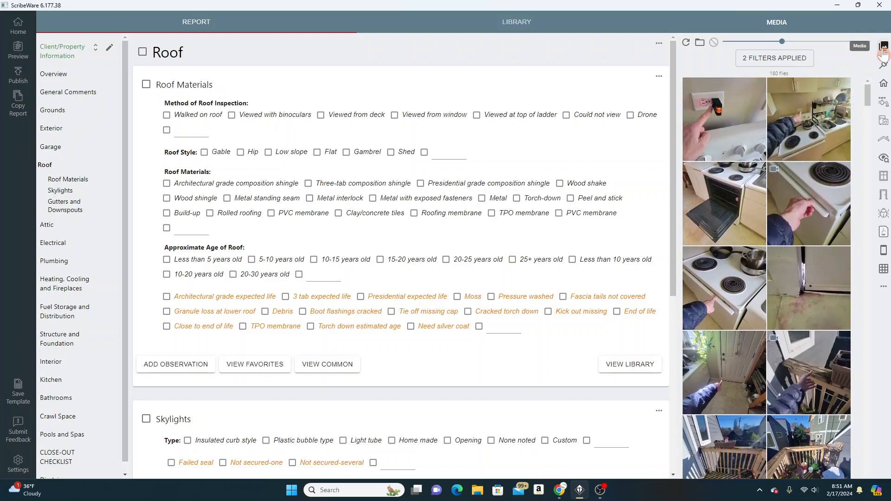
{"action": "left_click", "coordinate": [699, 42]}
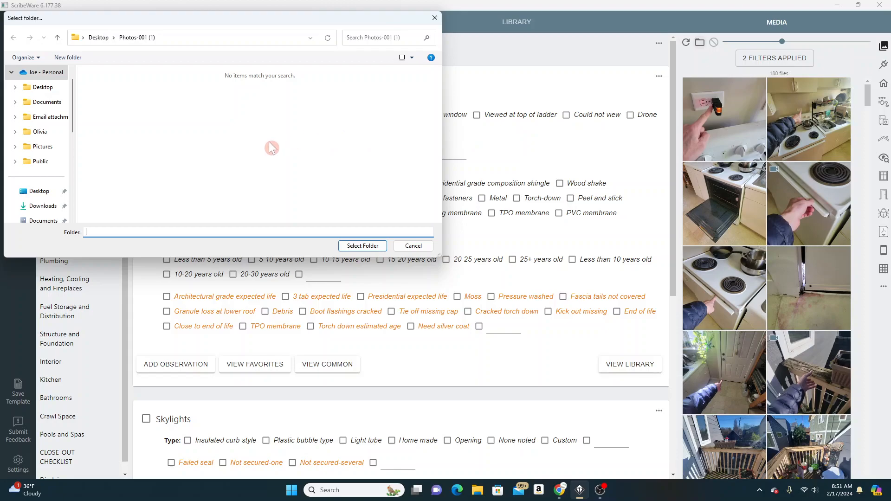
{"action": "left_click", "coordinate": [43, 193]}
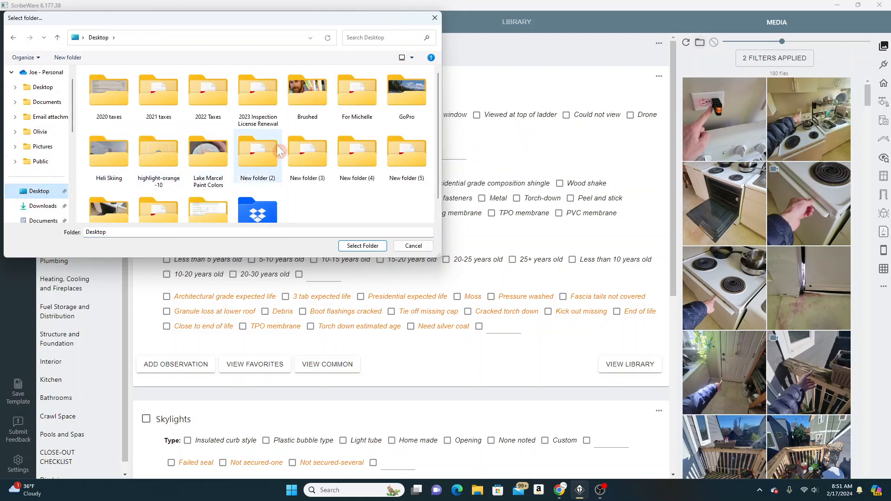
{"action": "scroll", "coordinate": [263, 138], "scroll_direction": "down", "scroll_amount": 1}
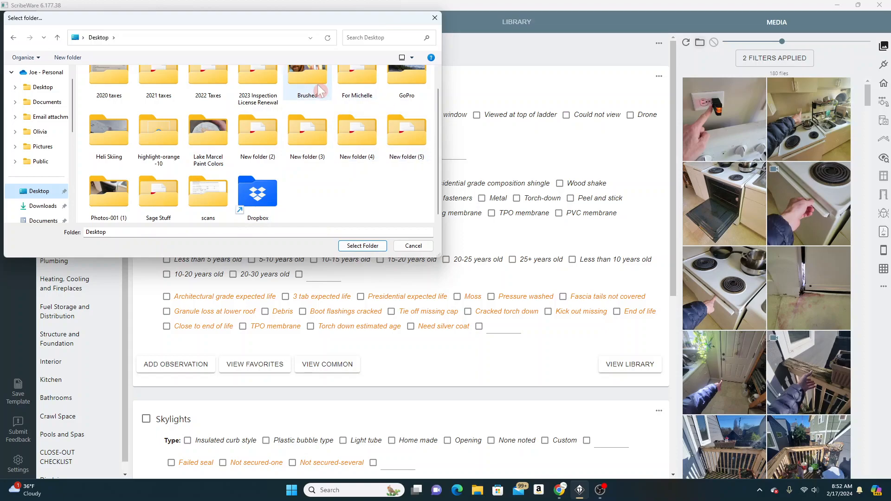
{"action": "left_click", "coordinate": [364, 246]}
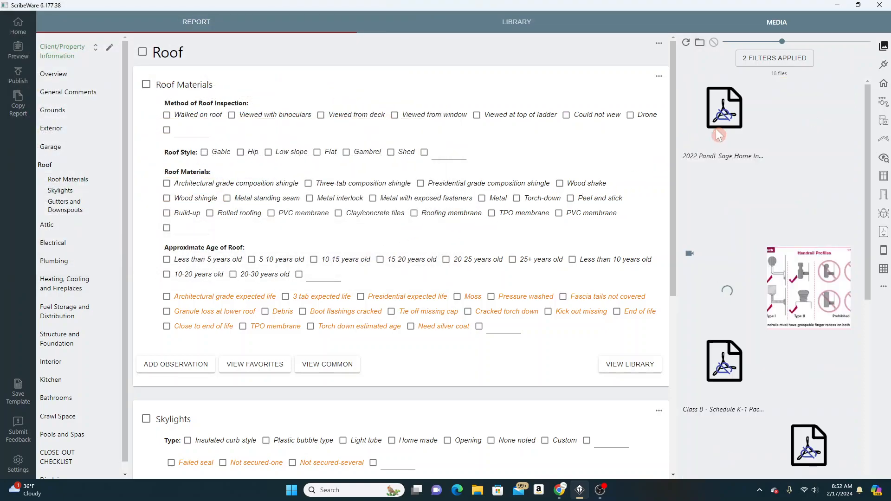
{"action": "left_click", "coordinate": [884, 48]}
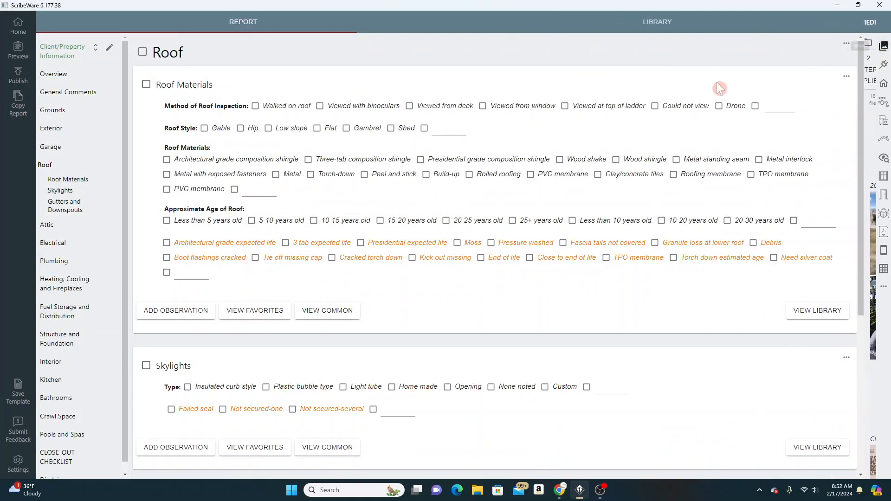
{"action": "left_click", "coordinate": [884, 49]}
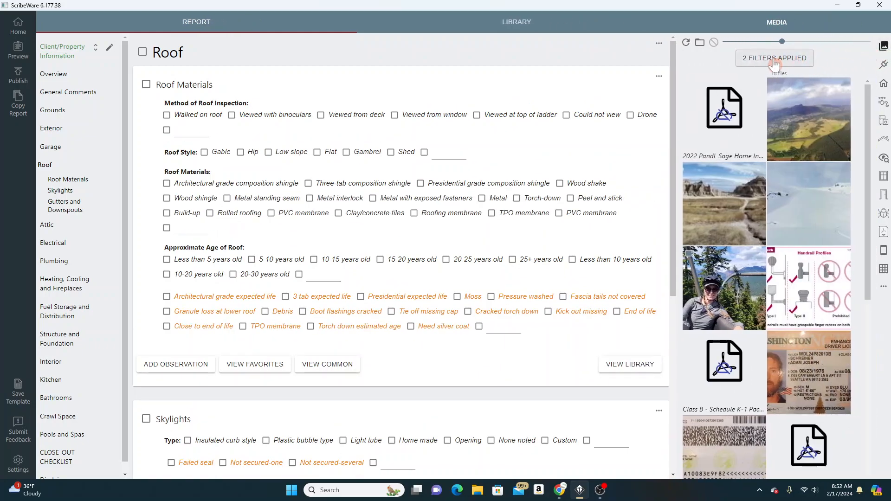
Set the media folder to Photos-001 (1) on the Desktop
{"action": "left_click", "coordinate": [700, 42]}
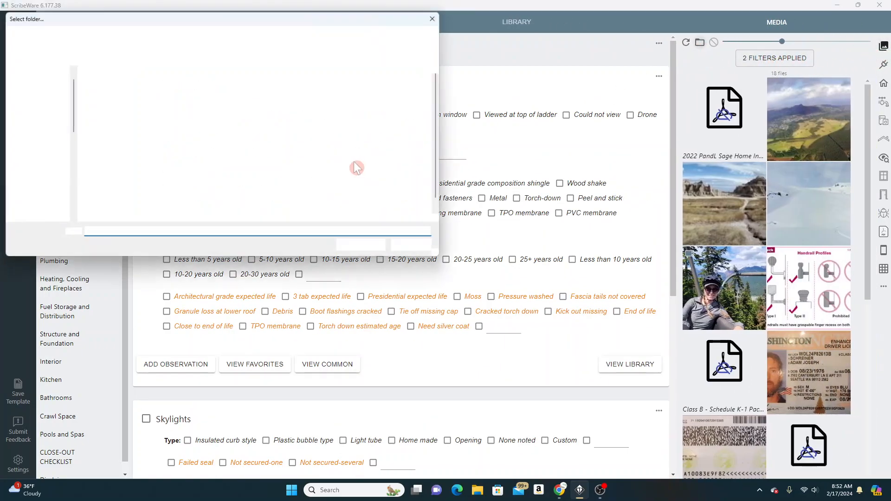
{"action": "scroll", "coordinate": [190, 183], "scroll_direction": "down", "scroll_amount": 1}
{"action": "left_click", "coordinate": [108, 193]}
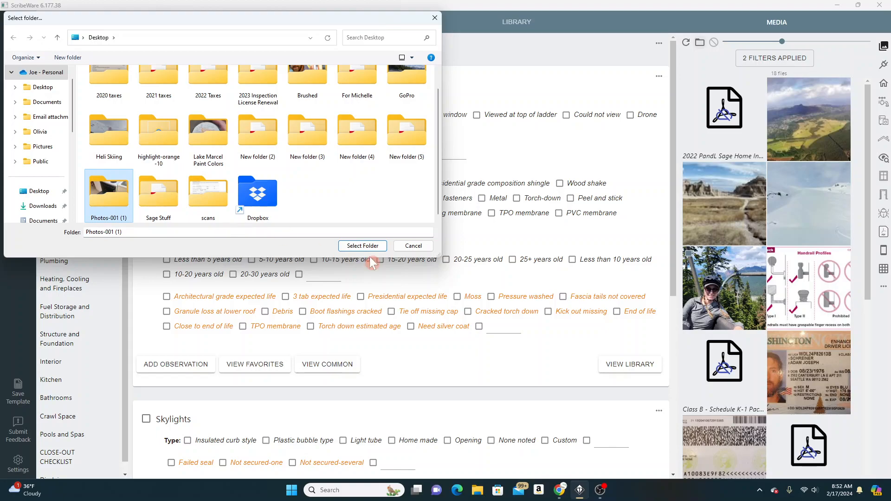
{"action": "left_click", "coordinate": [374, 248]}
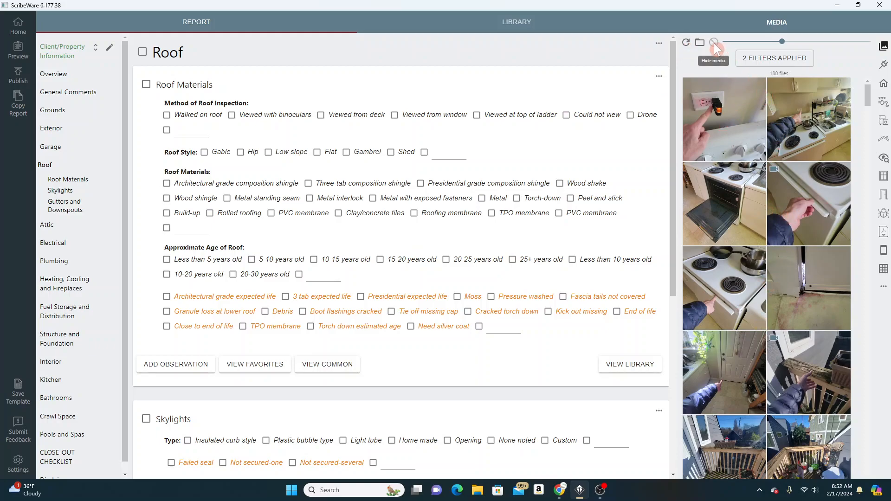
Hide the first two media photos, the kitchen outlet and the stove with counter
{"action": "left_click", "coordinate": [725, 119]}
{"action": "left_click", "coordinate": [785, 125]}
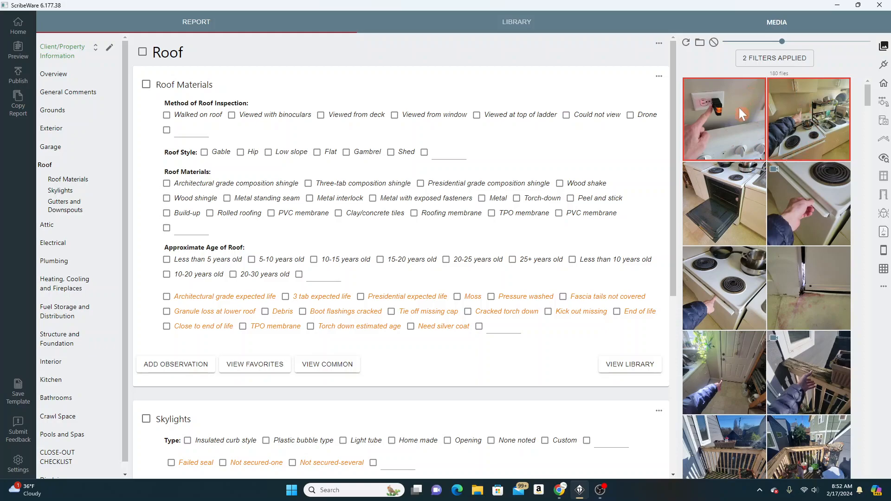
{"action": "left_click", "coordinate": [714, 44]}
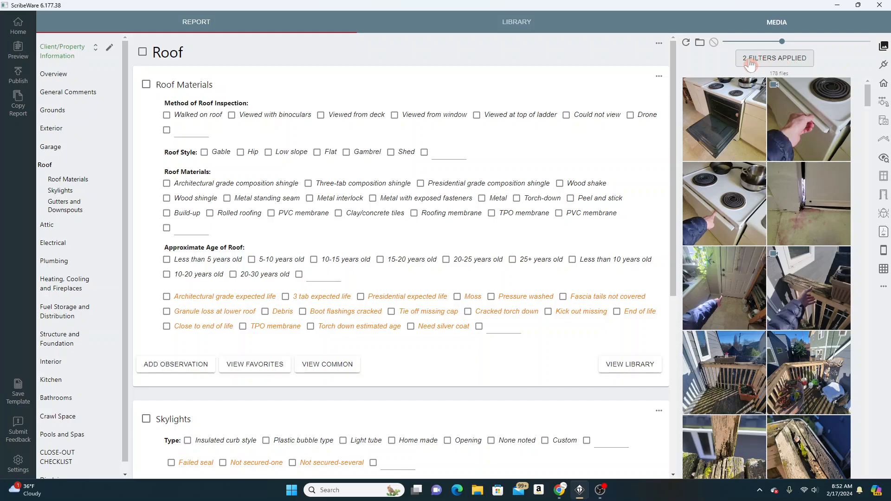
Enable the filter option to show media marked as 'hidden' and unhide the kitchen outlet and stove counter photos
{"action": "left_click", "coordinate": [772, 63]}
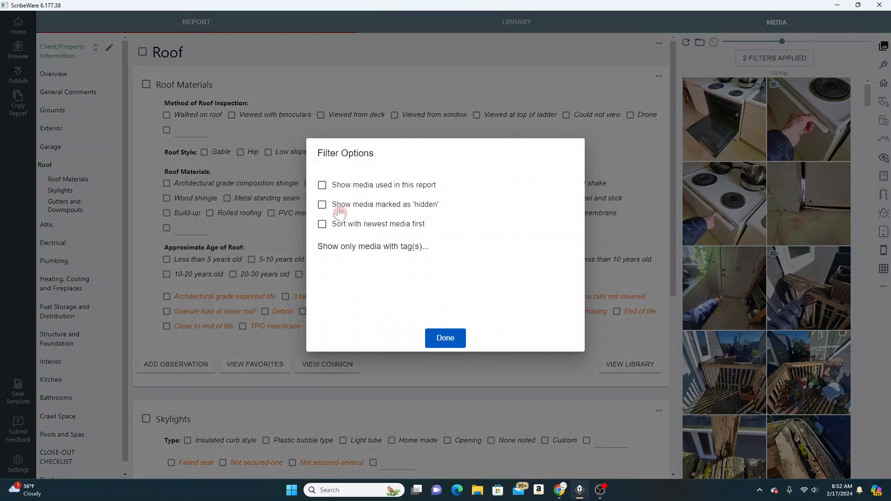
{"action": "left_click", "coordinate": [322, 207]}
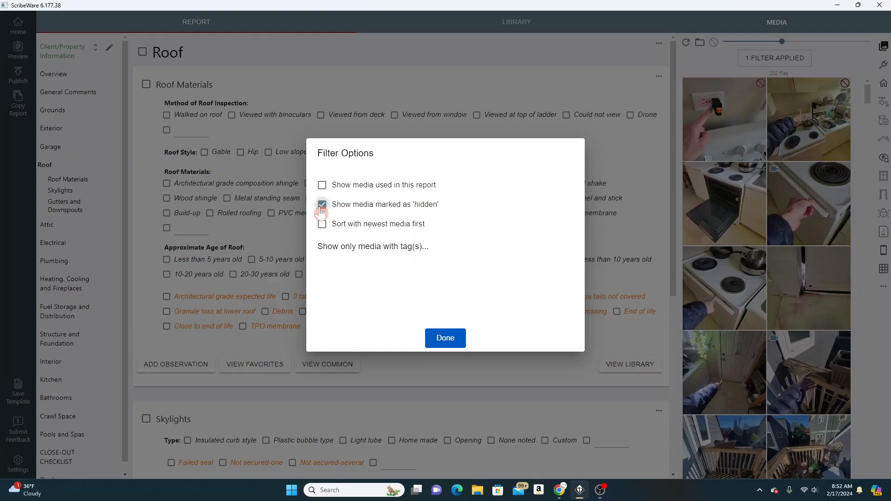
{"action": "left_click", "coordinate": [445, 338]}
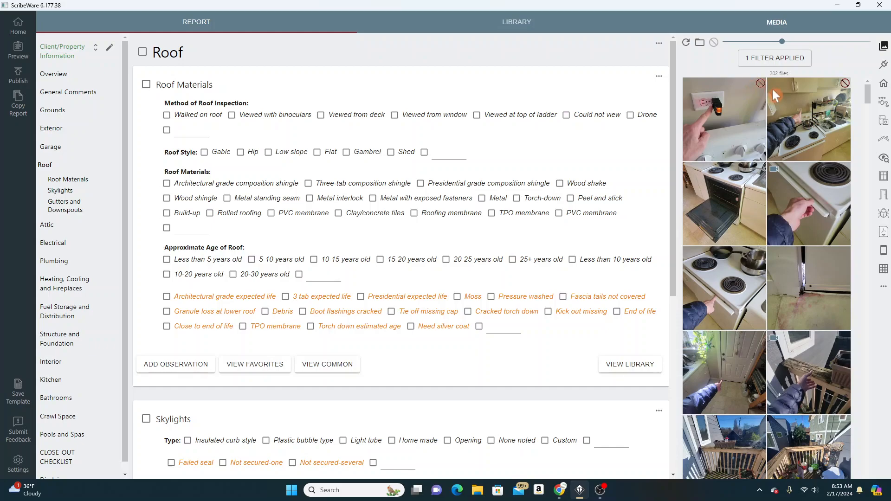
{"action": "left_click", "coordinate": [739, 113]}
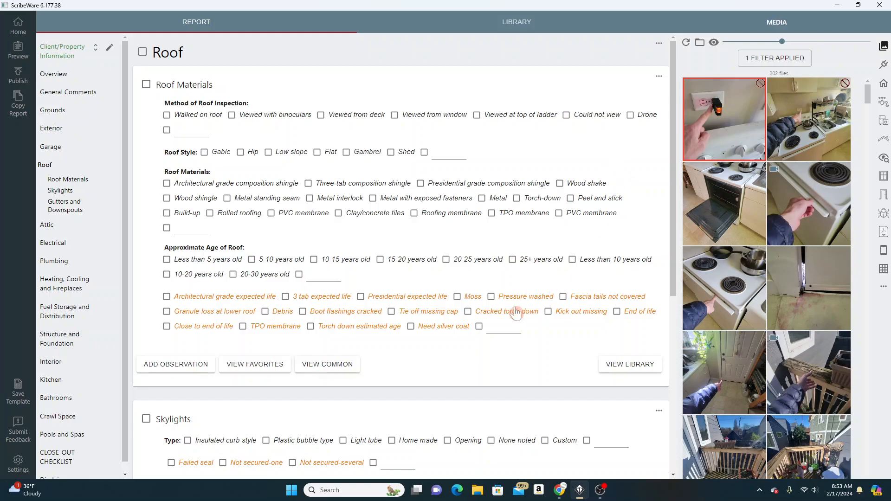
{"action": "left_click", "coordinate": [795, 102]}
{"action": "left_click", "coordinate": [714, 42]}
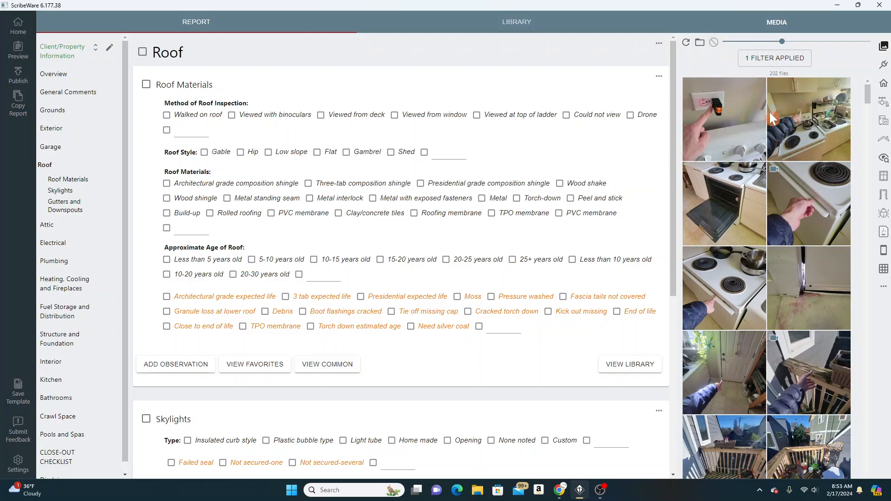
Review the media filter options without changes and select the kitchen outlet and stove counter photos
{"action": "left_click", "coordinate": [764, 60]}
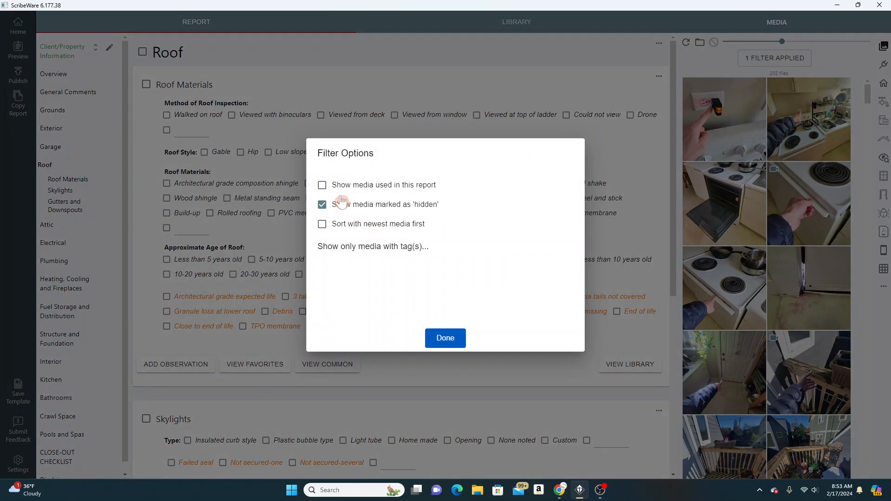
{"action": "left_click", "coordinate": [446, 338]}
{"action": "left_click", "coordinate": [726, 113]}
{"action": "left_click", "coordinate": [806, 115]}
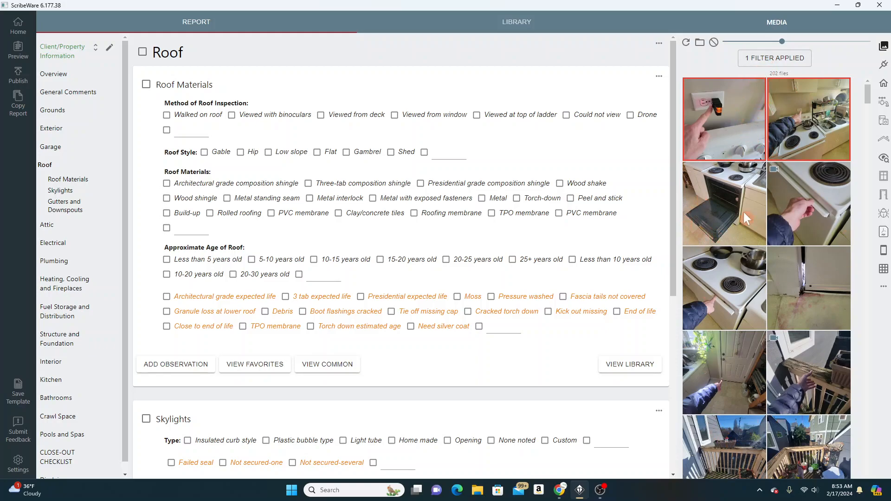
In the media filter options, briefly enable showing media used in this report and turn off showing media marked as 'hidden'
{"action": "left_click", "coordinate": [765, 60]}
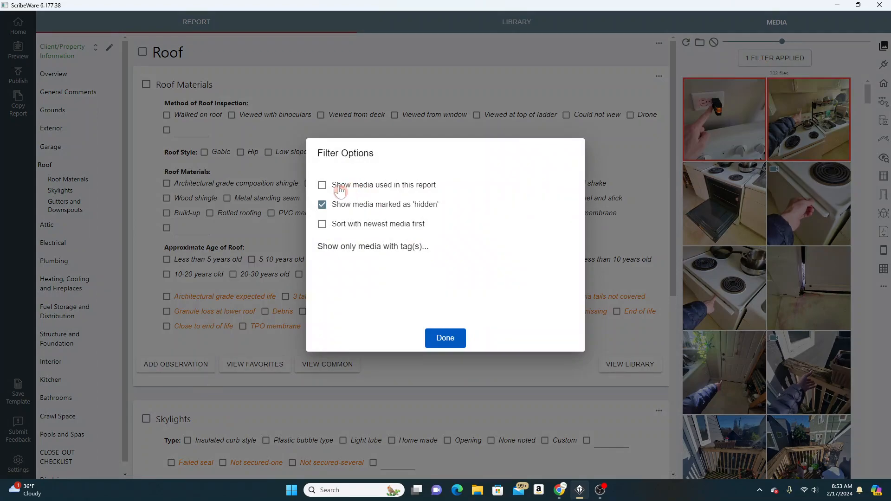
{"action": "left_click", "coordinate": [323, 185]}
{"action": "left_click", "coordinate": [322, 205]}
{"action": "left_click", "coordinate": [322, 185]}
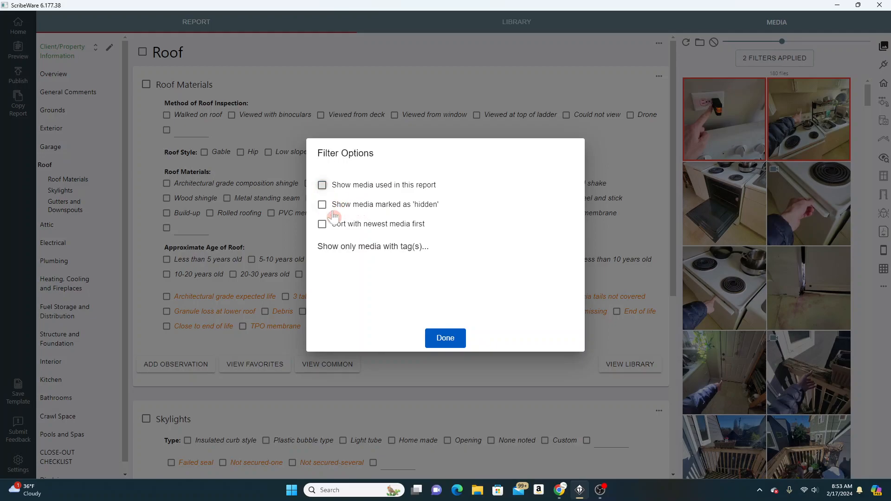
{"action": "left_click", "coordinate": [445, 342]}
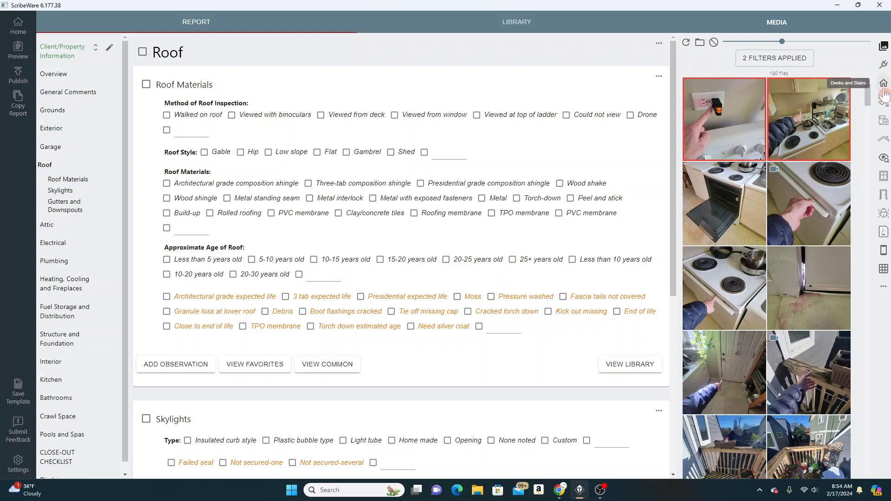
Look through the media collections, including Electric, Decks and Stairs, Appliances, Building Science, Interior, WDO, PDFs and Mobile Media
{"action": "left_click", "coordinate": [884, 64]}
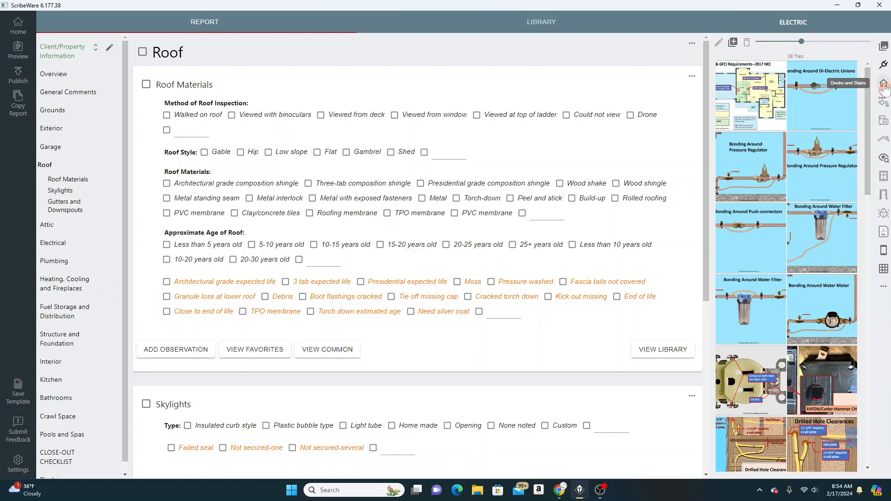
{"action": "left_click", "coordinate": [883, 85]}
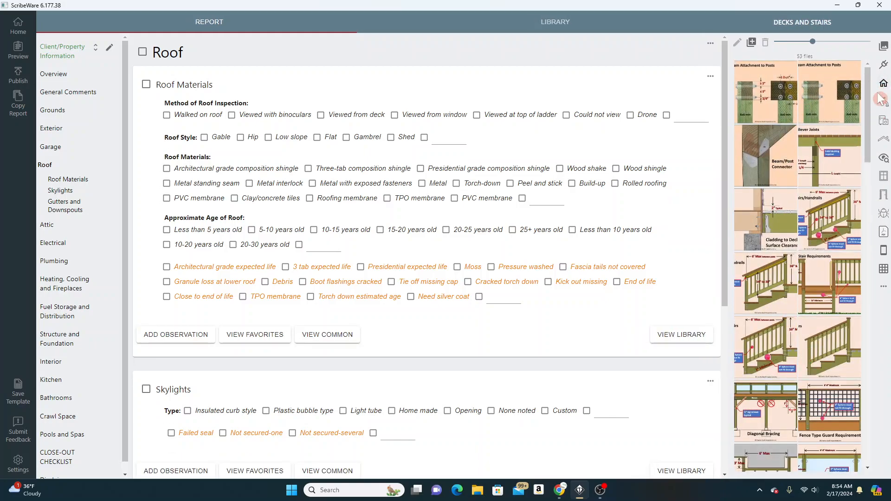
{"action": "left_click", "coordinate": [884, 110]}
{"action": "left_click", "coordinate": [884, 121]}
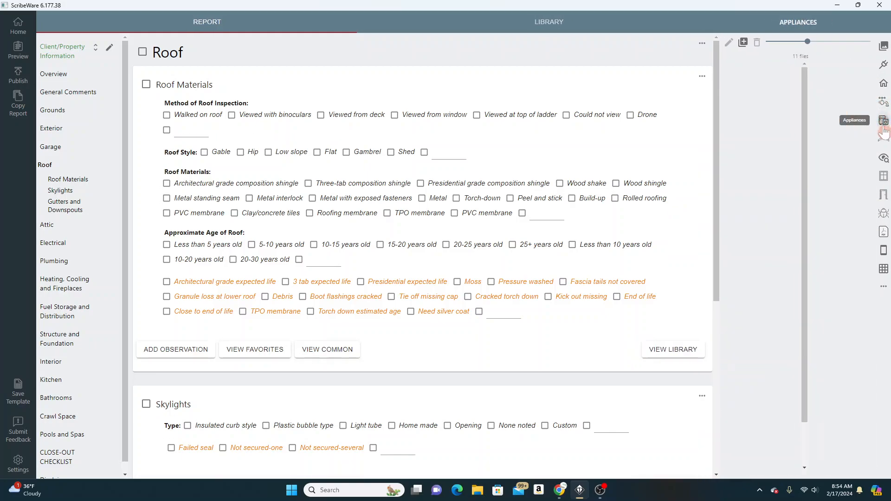
{"action": "left_click", "coordinate": [885, 147]}
{"action": "left_click", "coordinate": [883, 158]}
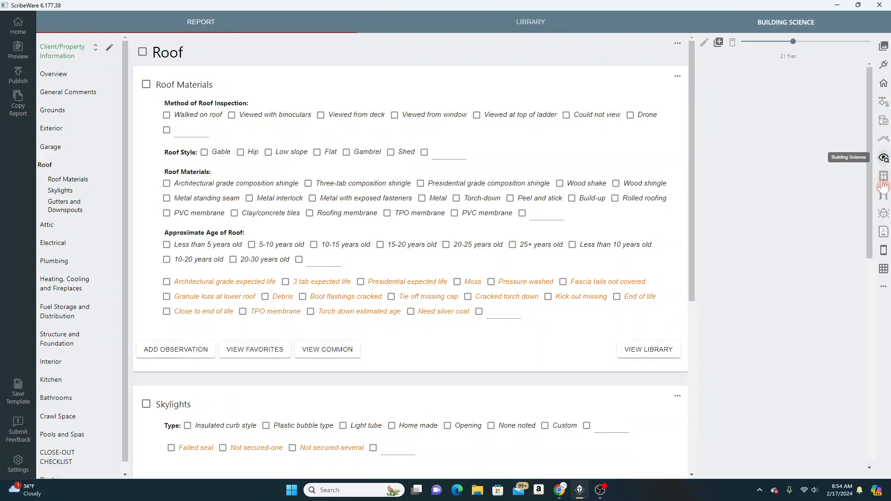
{"action": "left_click", "coordinate": [884, 183]}
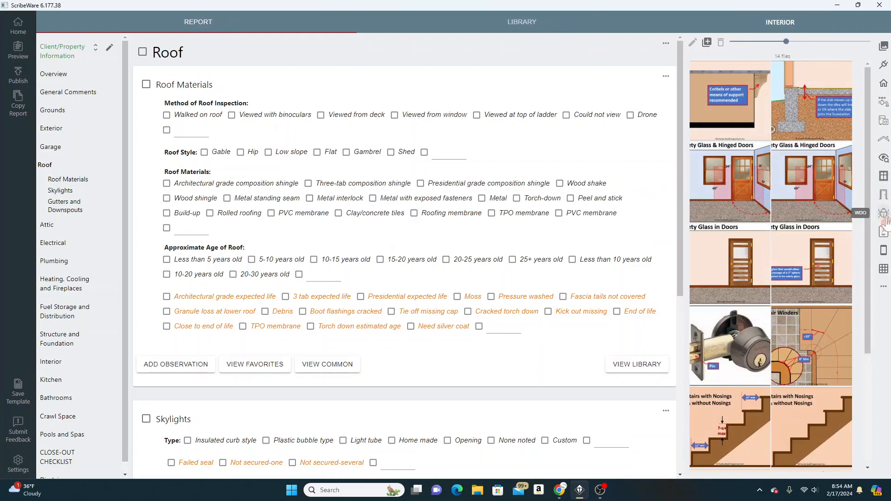
{"action": "left_click", "coordinate": [884, 214]}
{"action": "left_click", "coordinate": [884, 232]}
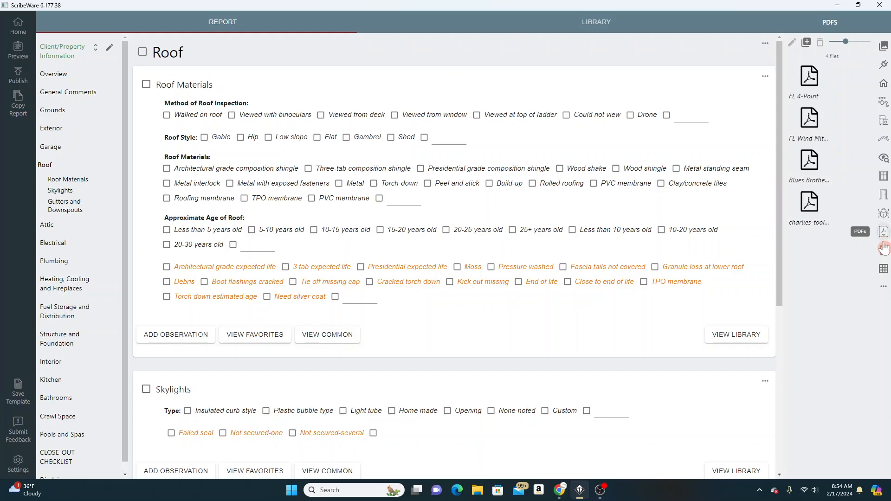
{"action": "left_click", "coordinate": [884, 250]}
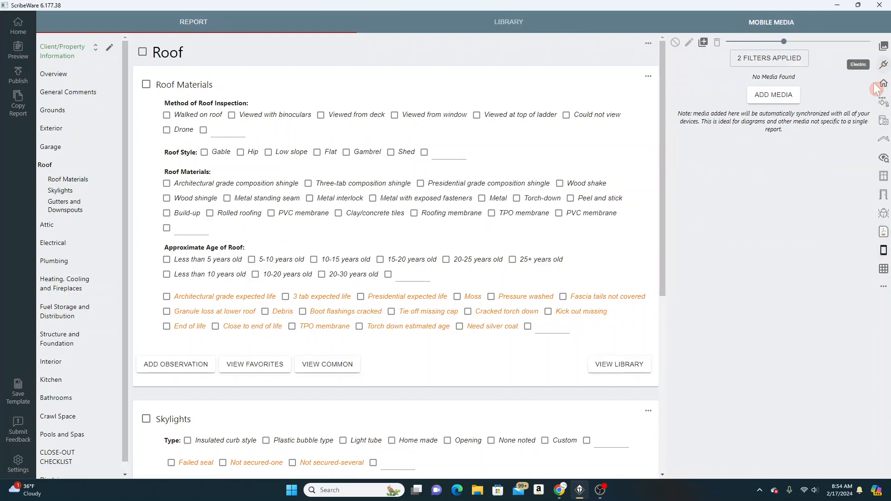
Return to the report's inspection media and open the General Comments chapter
{"action": "left_click", "coordinate": [881, 48]}
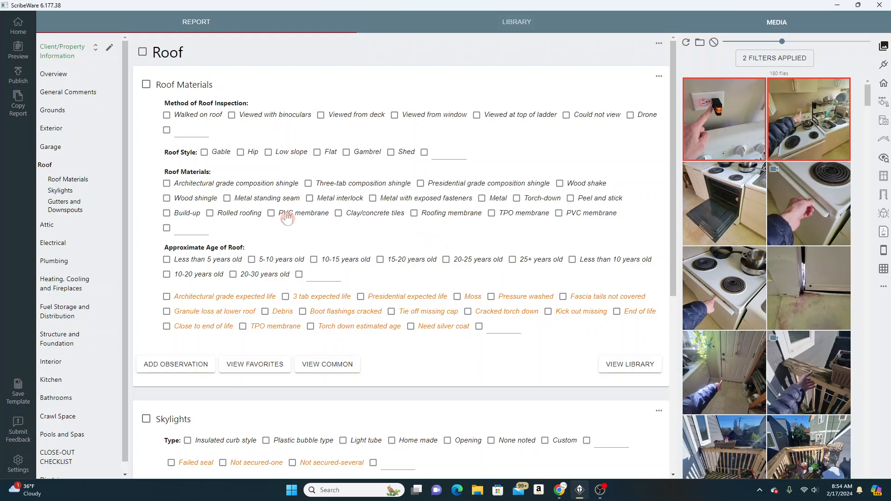
{"action": "left_click", "coordinate": [55, 95]}
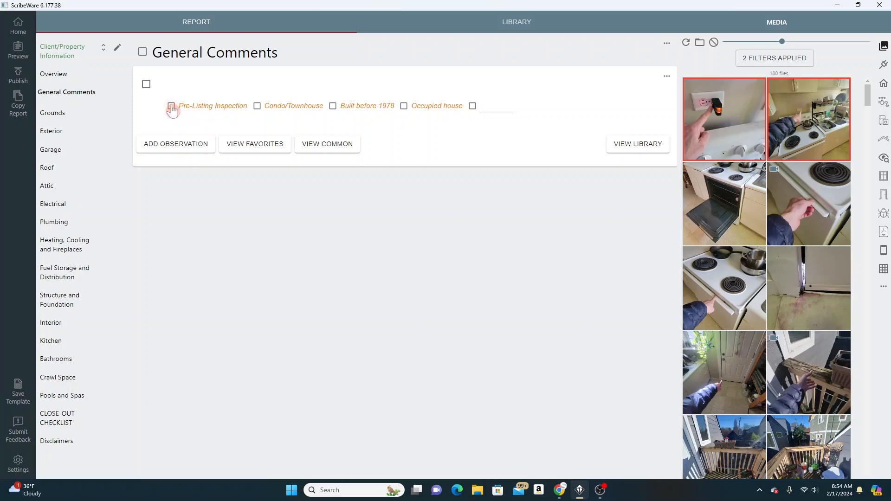
Try the Pre-Listing Inspection, Condo/Townhouse, Built before 1978 and Occupied house options in General Comments to insert their disclaimers
{"action": "left_click", "coordinate": [191, 110]}
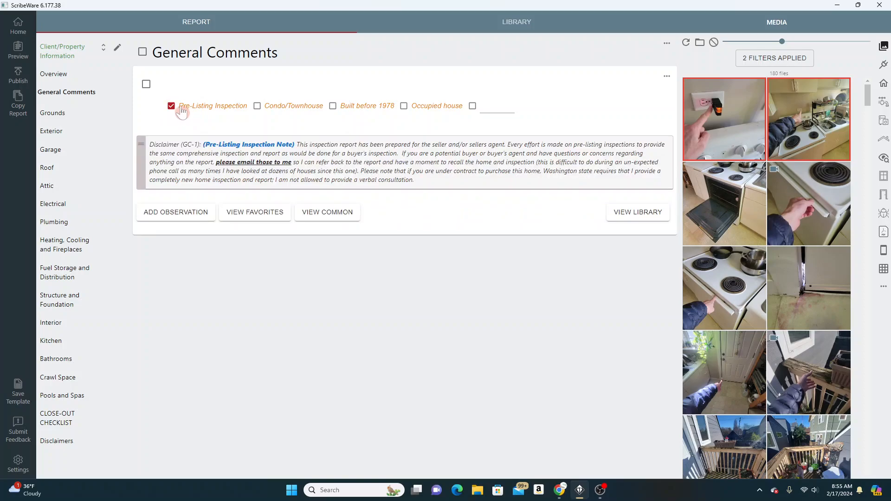
{"action": "left_click", "coordinate": [172, 108]}
{"action": "left_click", "coordinate": [172, 109]}
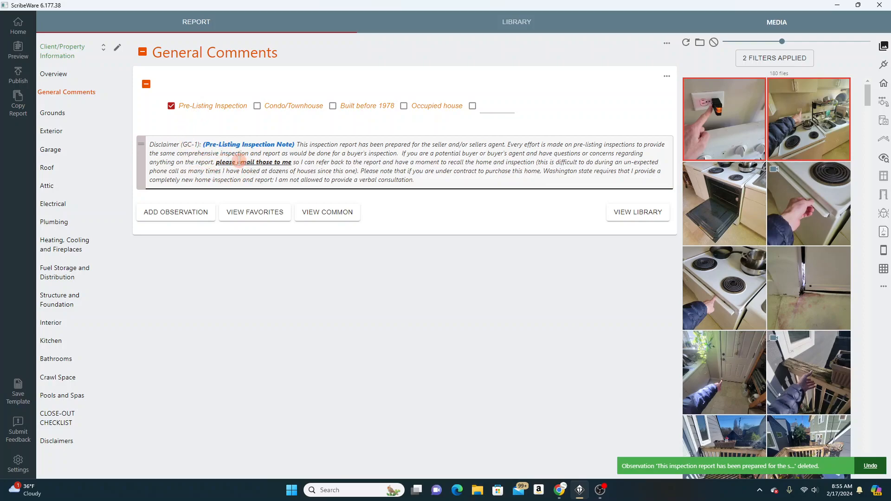
{"action": "left_click", "coordinate": [257, 105]}
{"action": "left_click", "coordinate": [333, 106]}
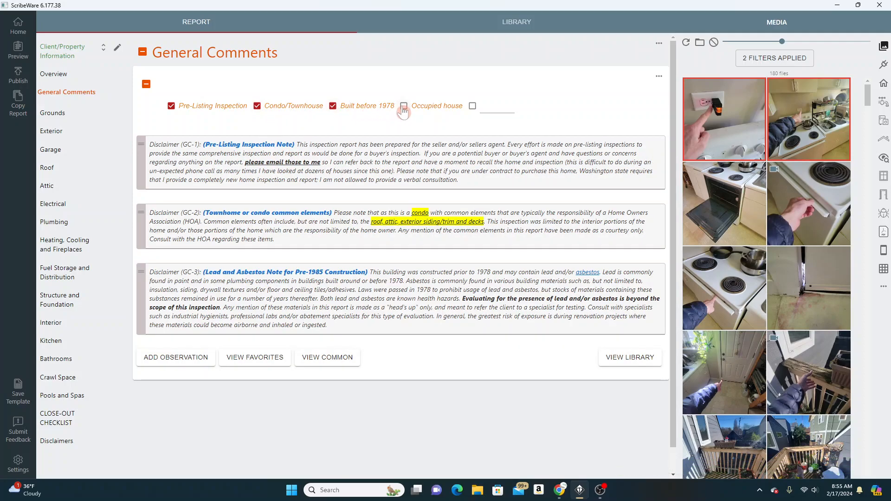
{"action": "left_click", "coordinate": [404, 106]}
Clear the Occupied house, Built before 1978, Condo/Townhouse and Pre-Listing Inspection options to remove their disclaimers
{"action": "left_click", "coordinate": [403, 106]}
{"action": "left_click", "coordinate": [333, 106]}
{"action": "left_click", "coordinate": [257, 106]}
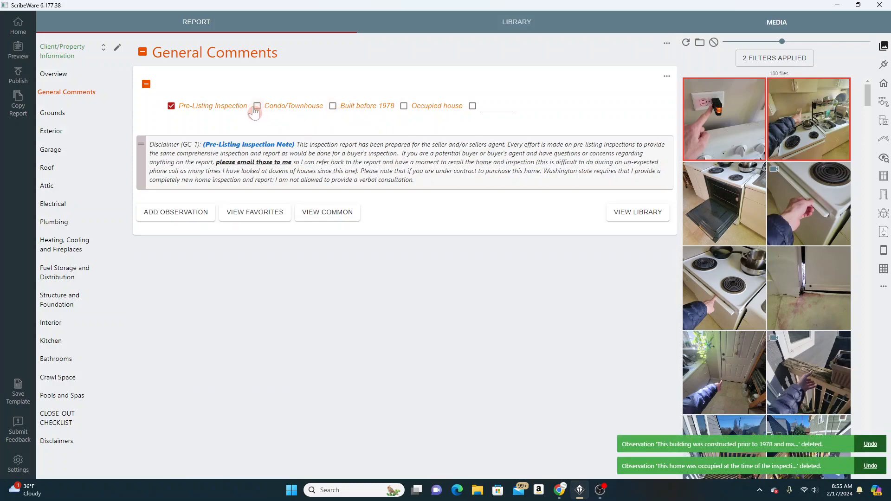
{"action": "left_click", "coordinate": [171, 106]}
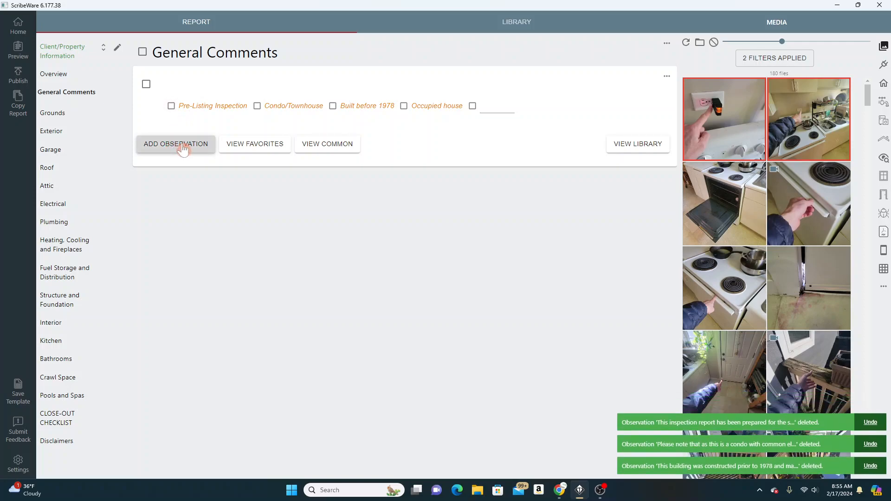
Open the Grounds chapter and add a blank observation to Drainage and Lot Location
{"action": "left_click", "coordinate": [52, 113]}
{"action": "scroll", "coordinate": [211, 149], "scroll_direction": "down", "scroll_amount": 1}
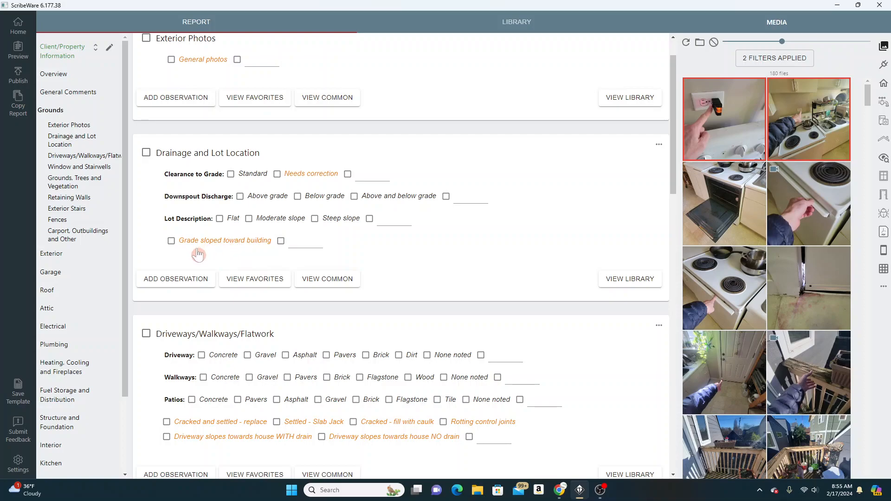
{"action": "left_click", "coordinate": [188, 281]}
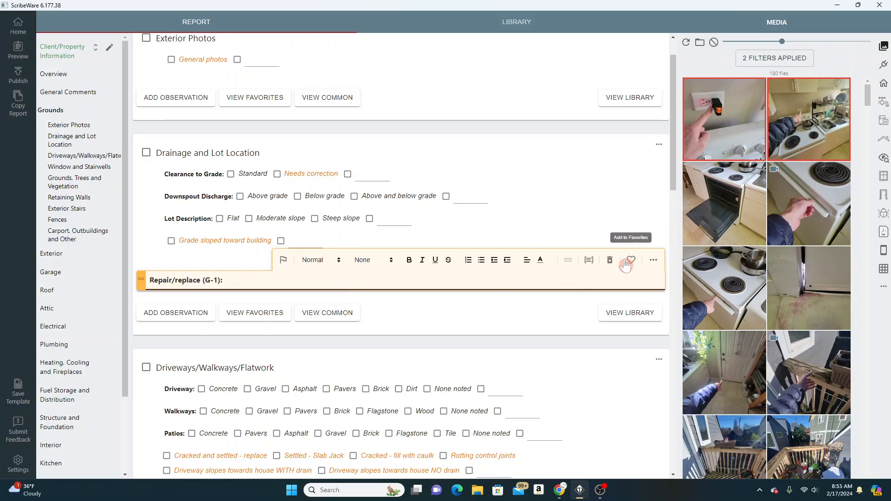
Review the new observation's options for adding to, editing in and removing from the library
{"action": "left_click", "coordinate": [652, 261]}
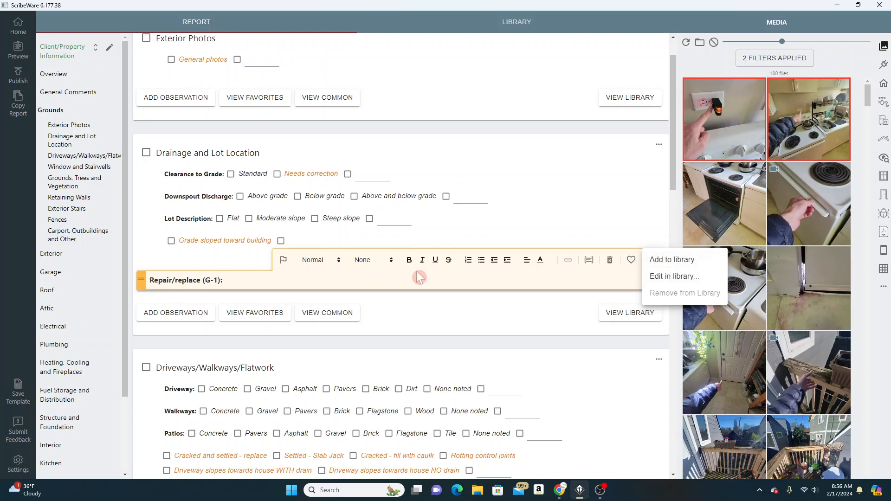
{"action": "left_click", "coordinate": [259, 279]}
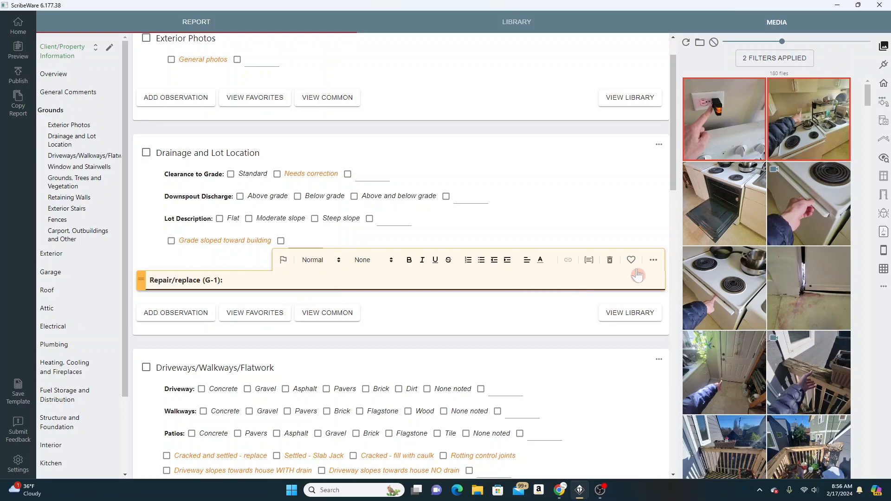
{"action": "left_click", "coordinate": [654, 261]}
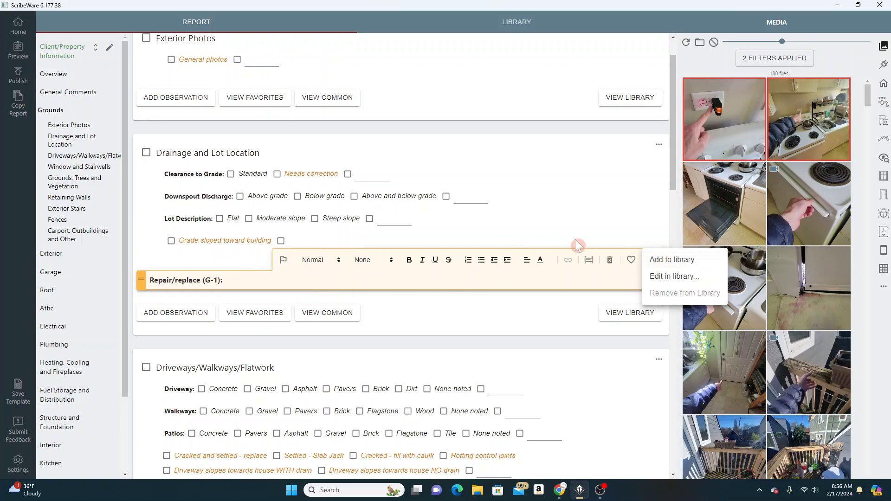
{"action": "left_click", "coordinate": [599, 244]}
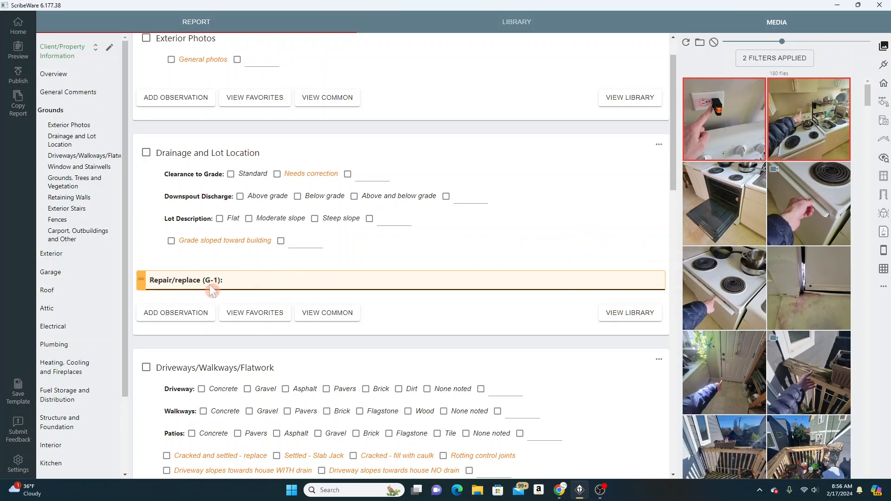
Delete the blank Drainage and Lot Location observation and add a fresh one in its place
{"action": "left_click", "coordinate": [176, 287]}
{"action": "left_click", "coordinate": [335, 280]}
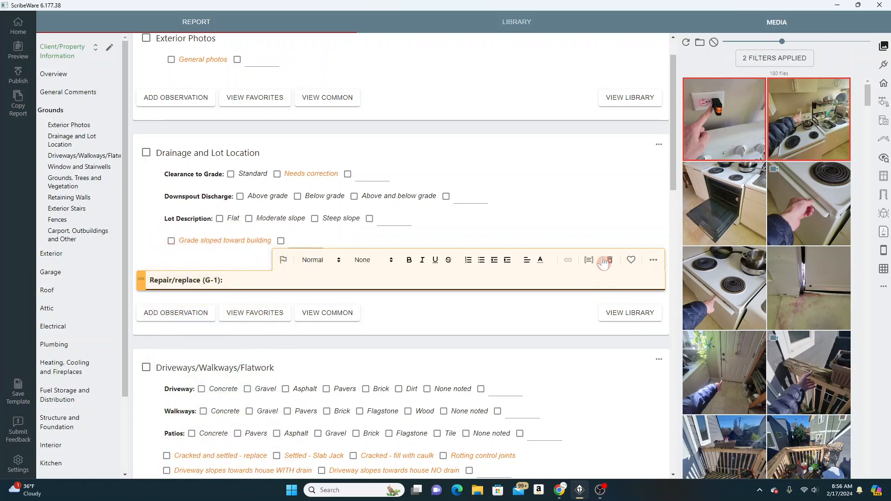
{"action": "left_click", "coordinate": [609, 260]}
{"action": "left_click", "coordinate": [189, 276]}
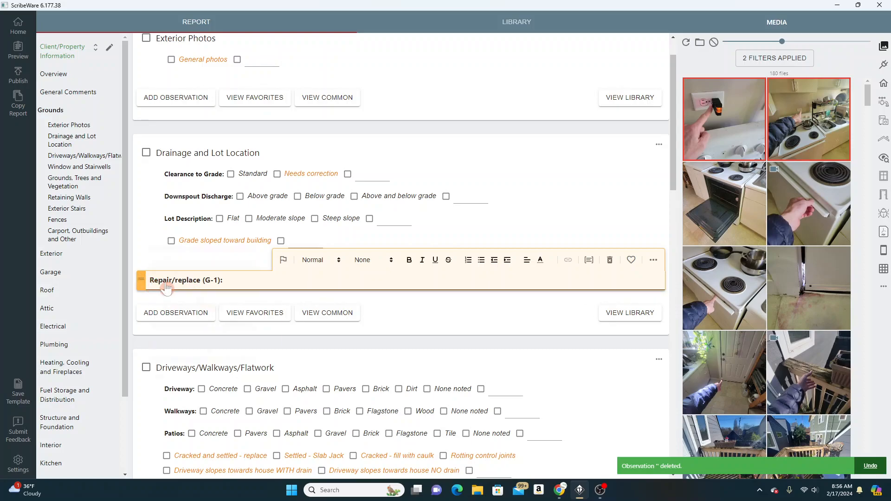
Set the observation's modifier to Recommended Energy Efficiency Improvement, and change it to Significant Concern
{"action": "left_click", "coordinate": [141, 279]}
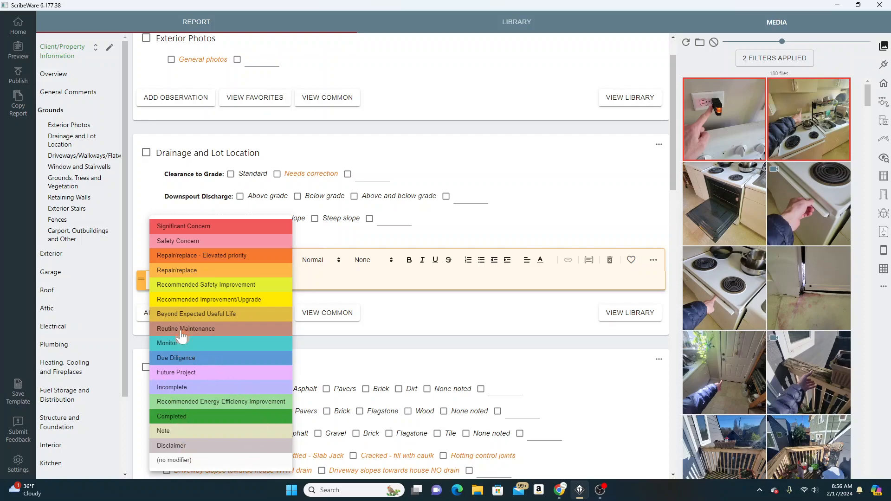
{"action": "left_click", "coordinate": [187, 402]}
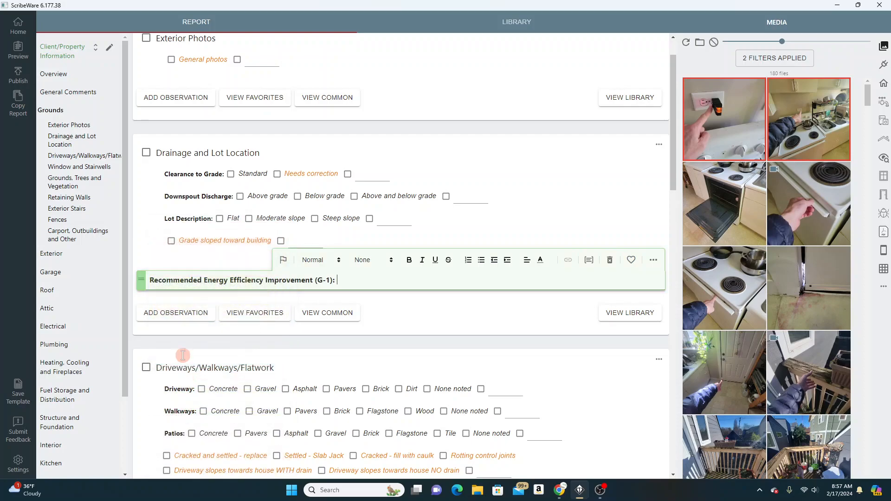
{"action": "left_click", "coordinate": [169, 279]}
{"action": "left_click", "coordinate": [180, 228]}
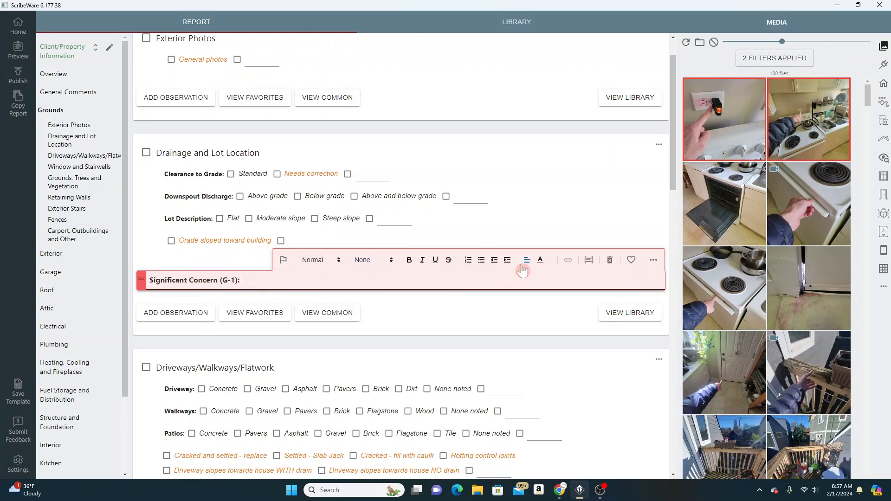
Delete the Significant Concern observation and add a new one containing the two selected kitchen outlet and stove counter photos
{"action": "left_click", "coordinate": [610, 260]}
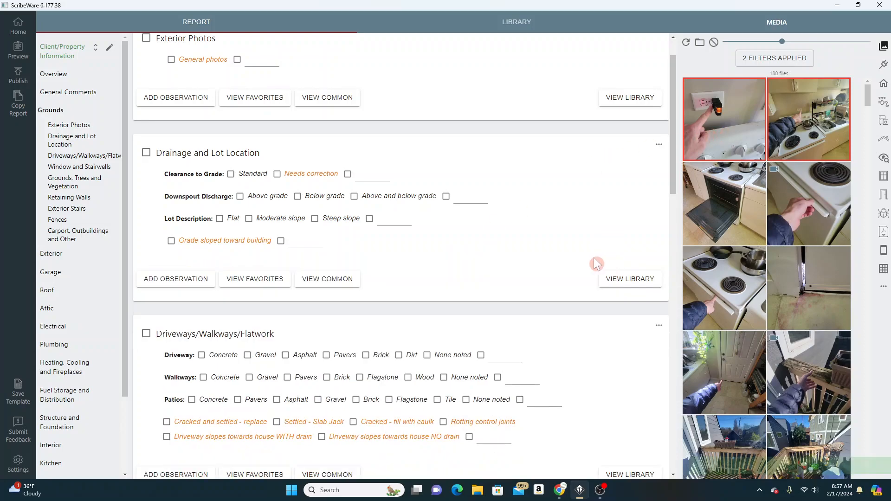
{"action": "left_click", "coordinate": [184, 280]}
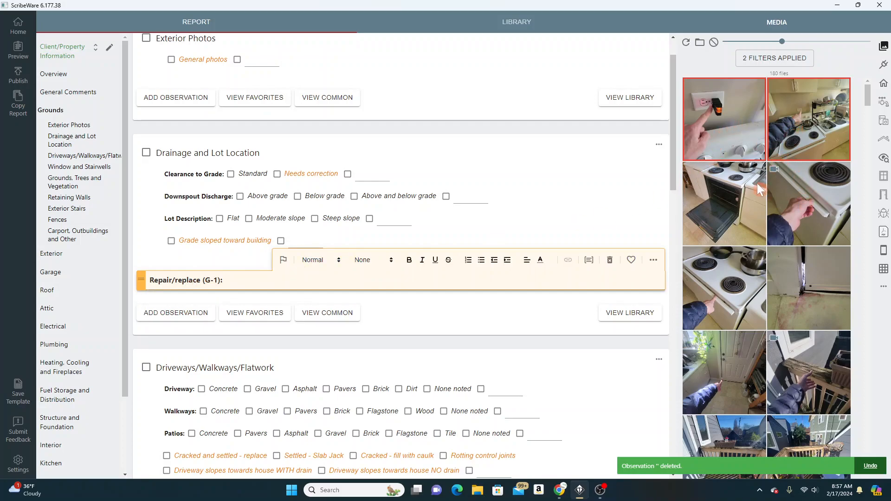
{"action": "left_click_drag", "start_coordinate": [726, 117], "coordinate": [322, 280]}
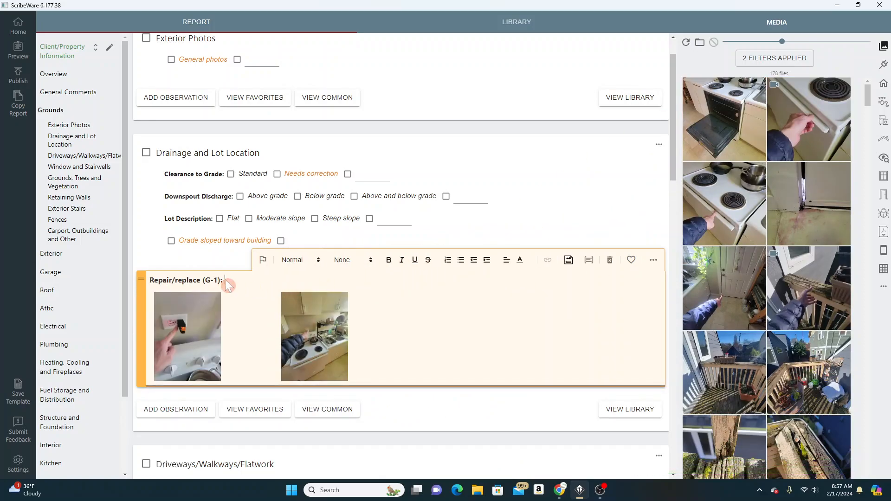
Toggle the review flag on the kitchen photo observation on and off several times, leaving it unflagged
{"action": "left_click", "coordinate": [263, 264]}
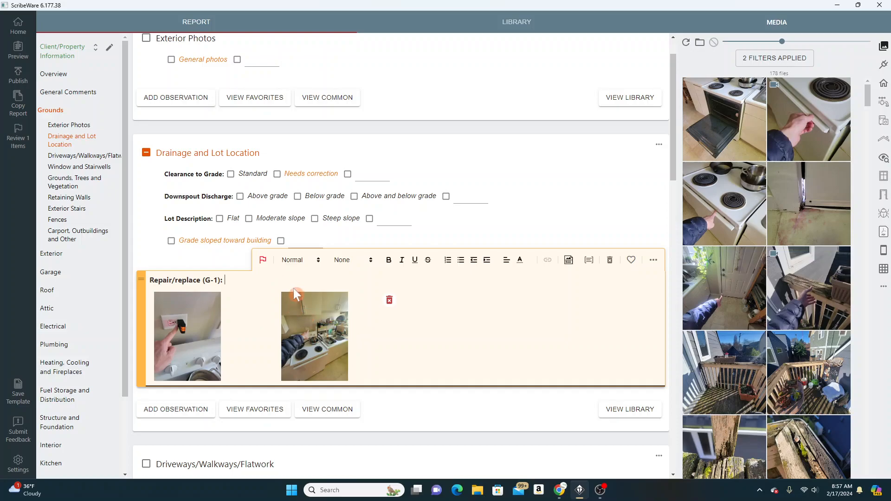
{"action": "left_click", "coordinate": [264, 261]}
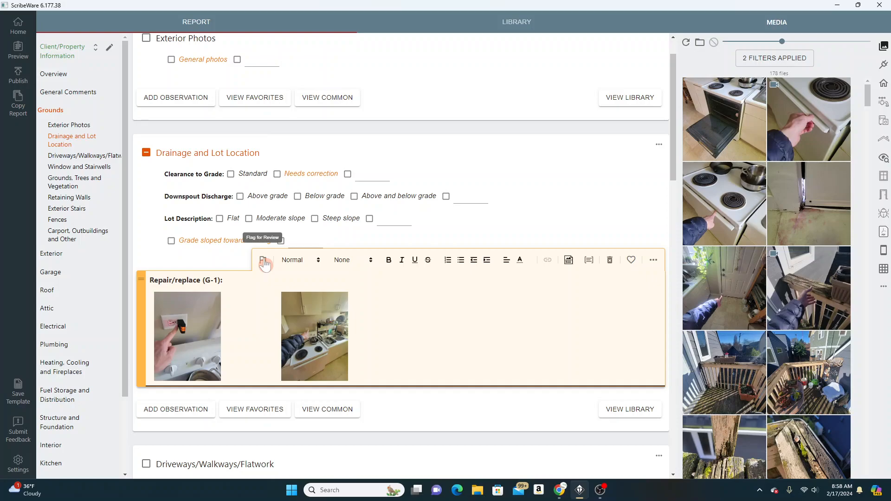
{"action": "left_click", "coordinate": [262, 261]}
{"action": "left_click", "coordinate": [262, 261]}
{"action": "left_click", "coordinate": [262, 260]}
{"action": "left_click", "coordinate": [263, 261]}
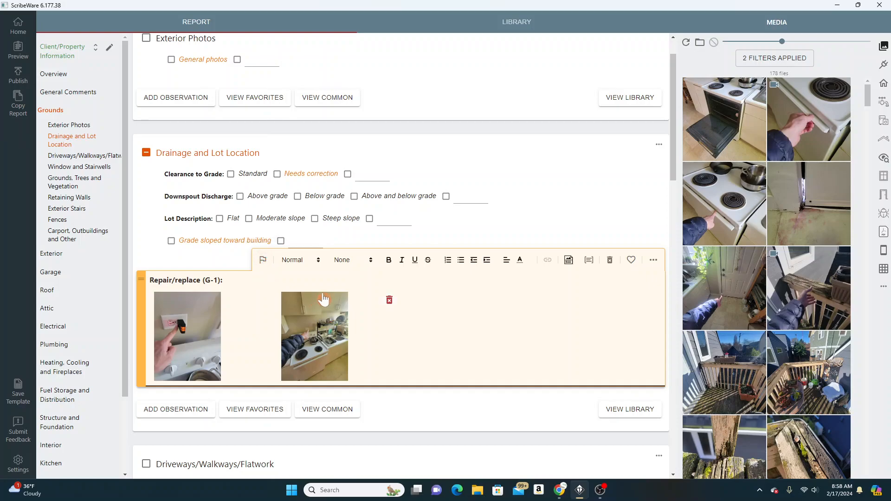
Review the text size and heading style choices for the observation without changing them
{"action": "left_click", "coordinate": [312, 263]}
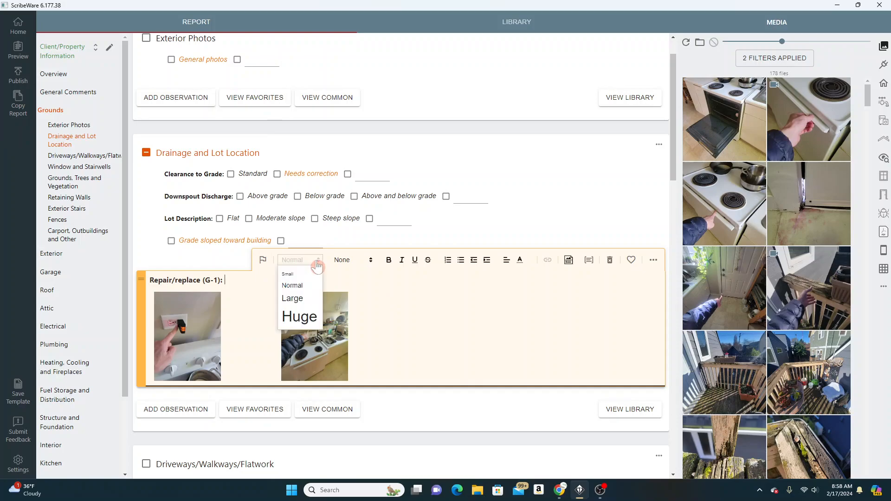
{"action": "left_click", "coordinate": [314, 264]}
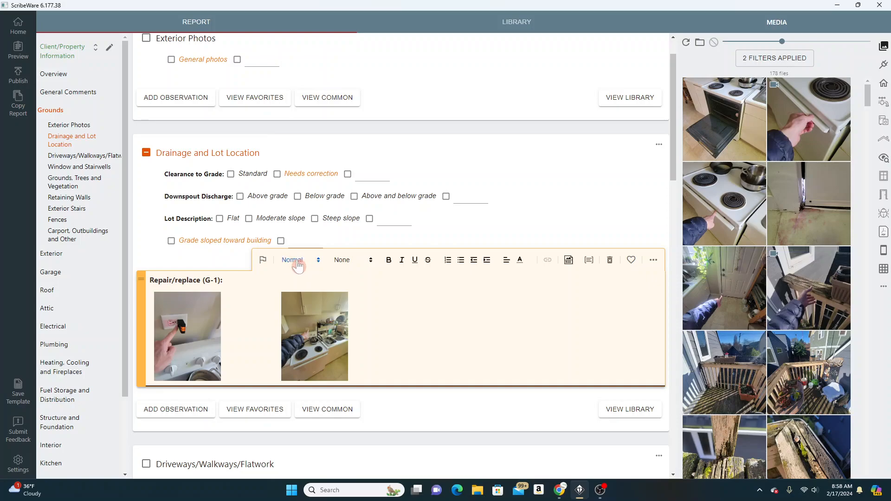
{"action": "left_click", "coordinate": [368, 261]}
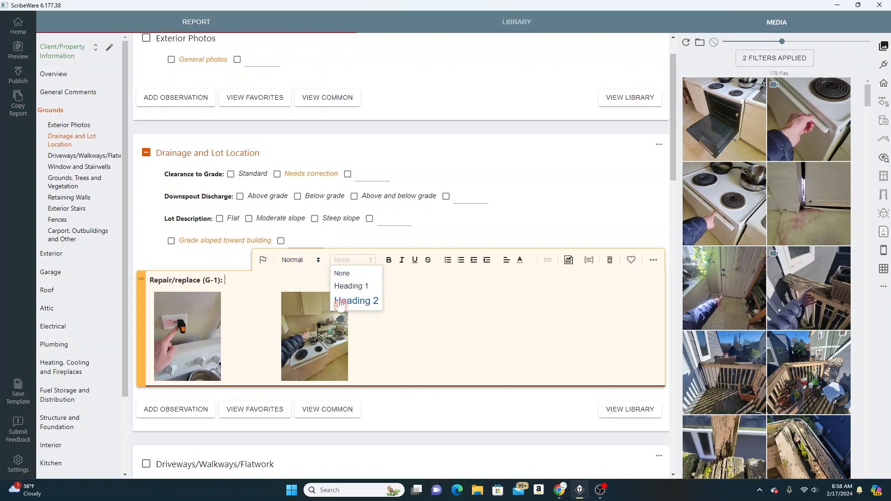
{"action": "left_click", "coordinate": [353, 266]}
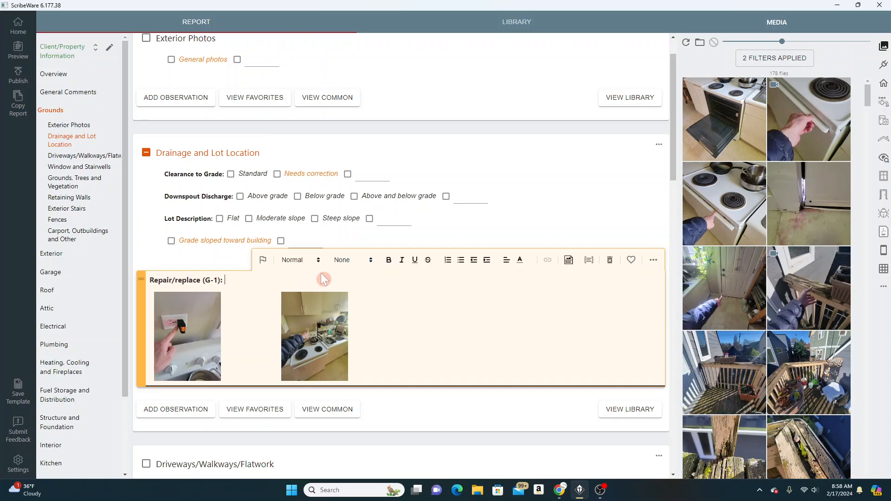
Enter the sample text "Bolddd" in the observation and try bold and italic formatting on it
{"action": "type", "text": "Bolddd"}
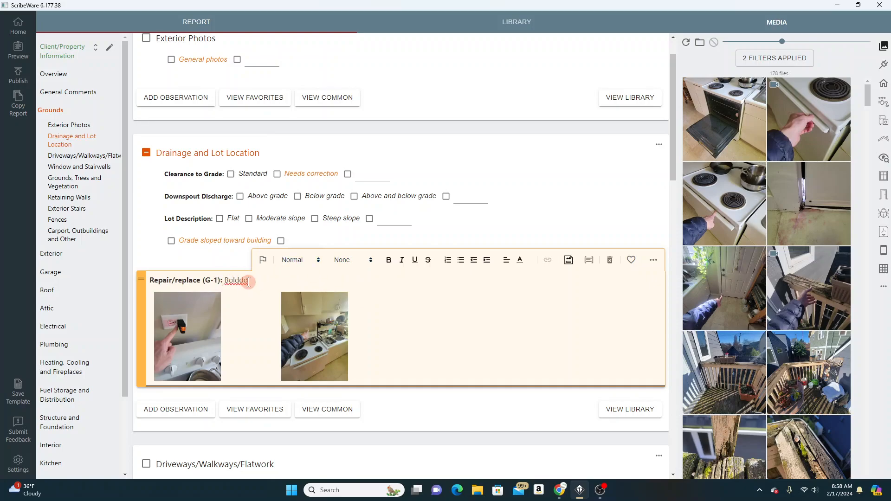
{"action": "left_click", "coordinate": [226, 280]}
{"action": "left_click_drag", "start_coordinate": [226, 280], "coordinate": [250, 281]}
{"action": "left_click", "coordinate": [389, 259]}
{"action": "left_click", "coordinate": [316, 283]}
{"action": "left_click_drag", "start_coordinate": [251, 280], "coordinate": [225, 279]}
{"action": "left_click", "coordinate": [389, 261]}
{"action": "left_click", "coordinate": [402, 261]}
{"action": "left_click", "coordinate": [260, 283]}
{"action": "left_click_drag", "start_coordinate": [251, 279], "coordinate": [228, 280]}
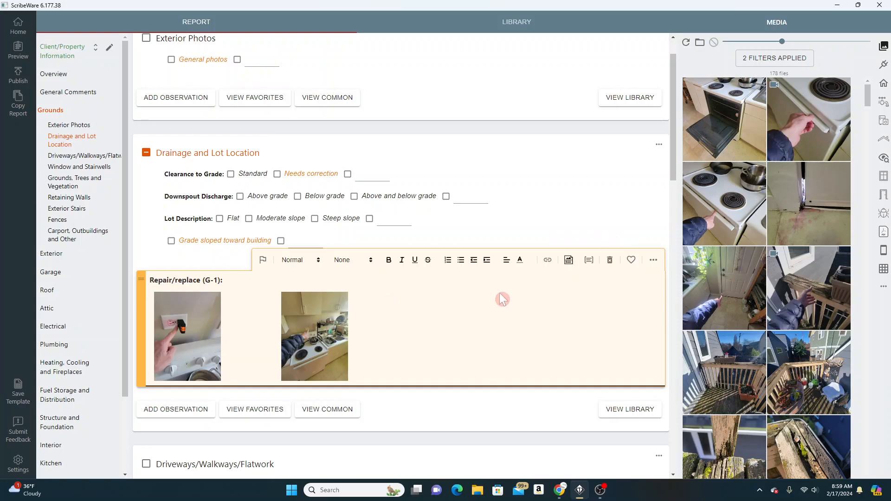
Delete the observation with the two kitchen photos and start a new one in Drainage and Lot Location
{"action": "mouse_move", "coordinate": [293, 302]}
{"action": "left_click", "coordinate": [610, 260]}
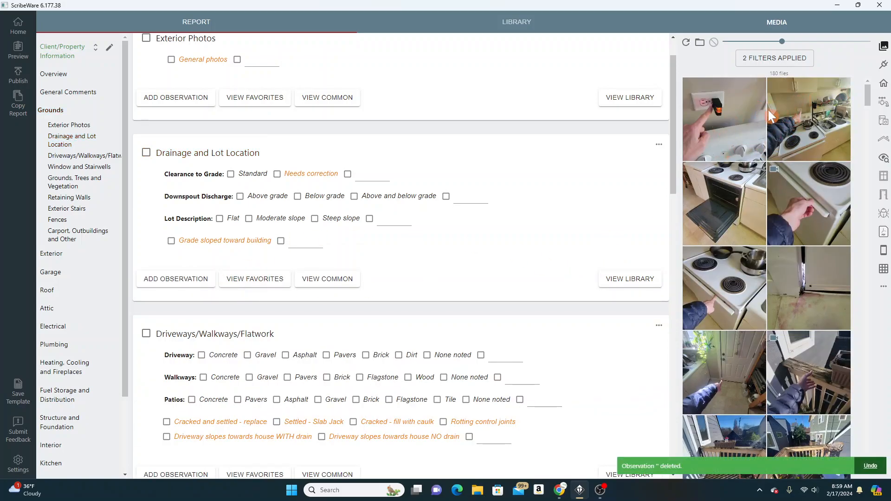
{"action": "left_click", "coordinate": [183, 279]}
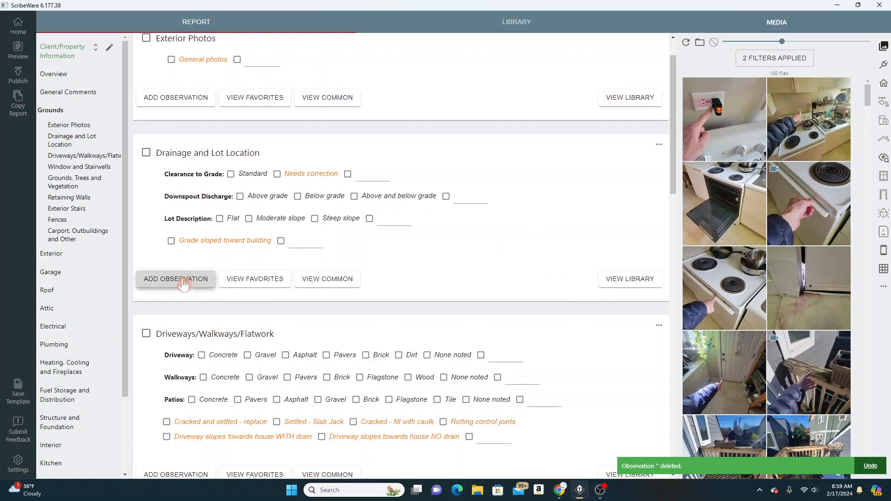
Select seven media files showing the outlet, stove, doorways and deck railing, and place them all in the new observation
{"action": "left_click", "coordinate": [743, 131]}
{"action": "left_click", "coordinate": [742, 185]}
{"action": "left_click", "coordinate": [782, 225]}
{"action": "left_click", "coordinate": [810, 288]}
{"action": "left_click", "coordinate": [724, 371]}
{"action": "left_click", "coordinate": [831, 367]}
{"action": "left_click", "coordinate": [740, 288]}
{"action": "left_click_drag", "start_coordinate": [723, 153], "coordinate": [324, 277]}
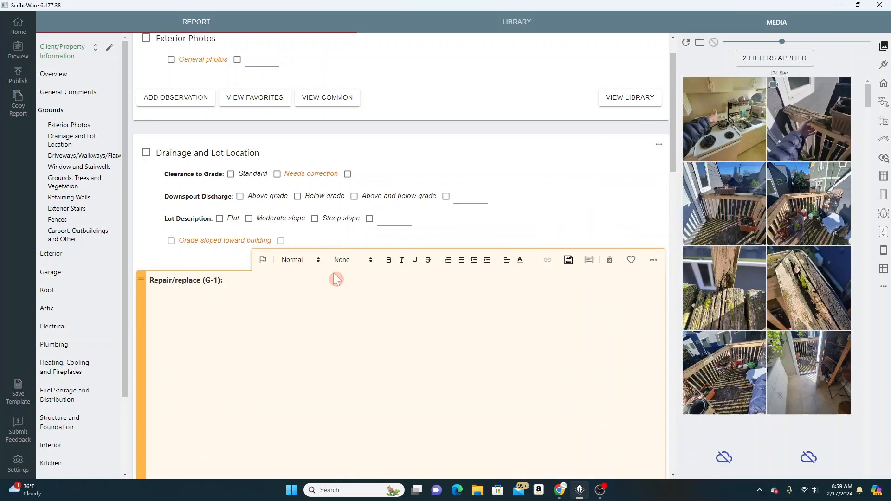
{"action": "scroll", "coordinate": [256, 135], "scroll_direction": "down", "scroll_amount": 3}
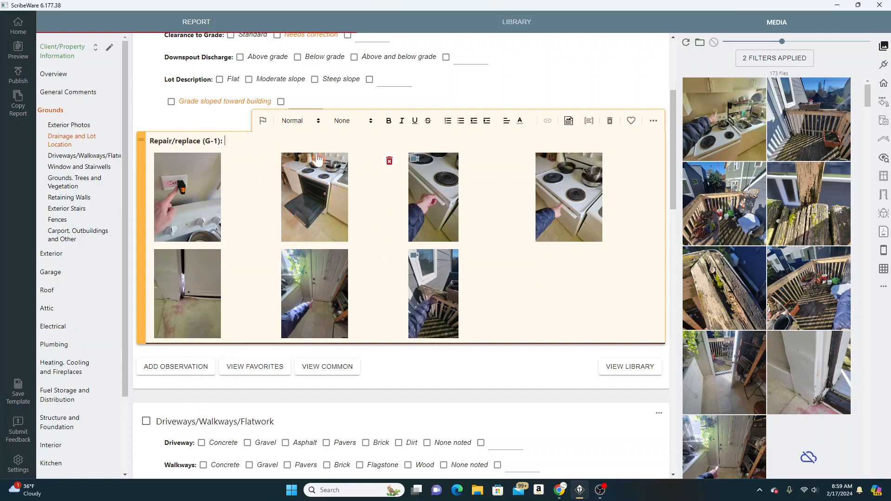
Delete the observation holding the seven media files and add a blank one to Drainage and Lot Location
{"action": "left_click", "coordinate": [609, 121]}
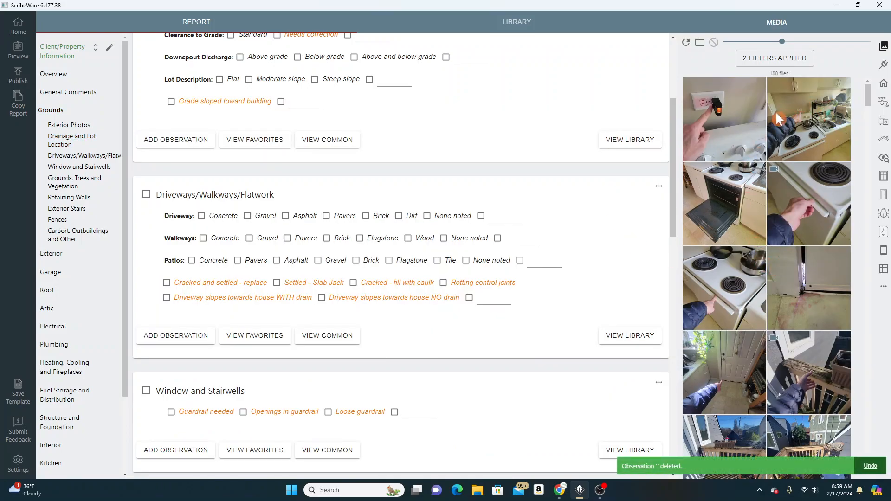
{"action": "left_click", "coordinate": [170, 140]}
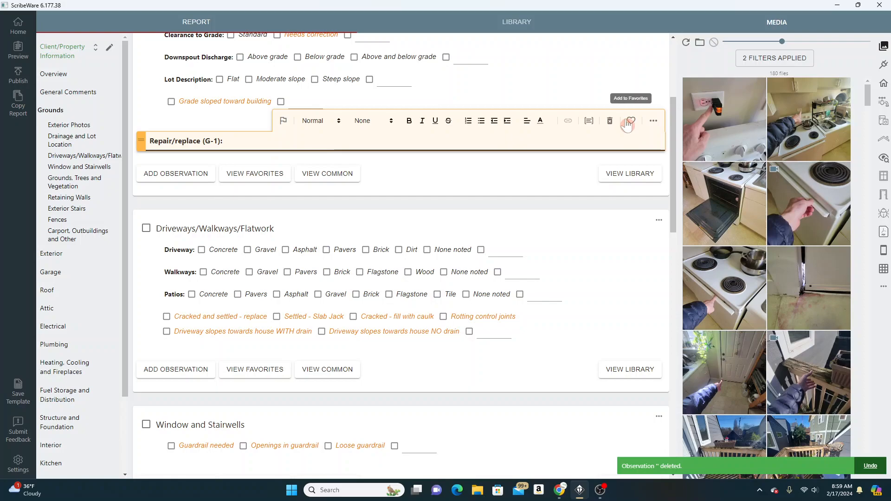
Try adding the blank observation to favorites and review its library options
{"action": "left_click", "coordinate": [632, 120]}
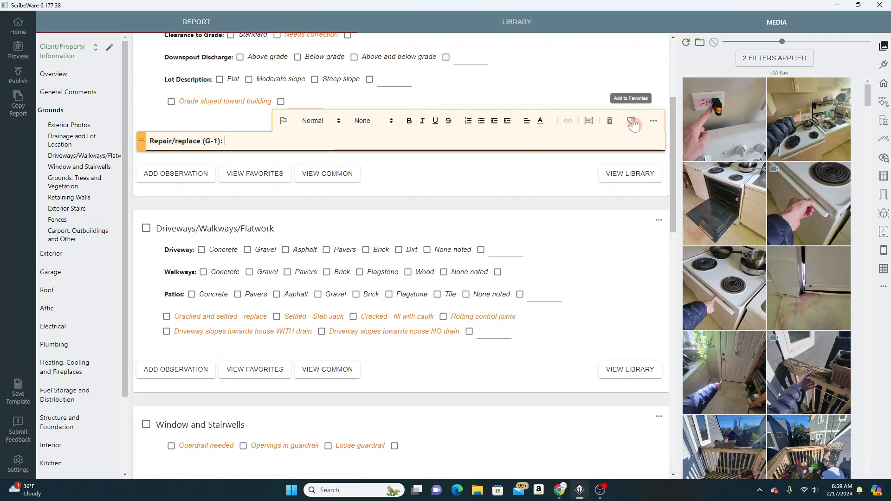
{"action": "left_click", "coordinate": [654, 122]}
{"action": "left_click", "coordinate": [627, 100]}
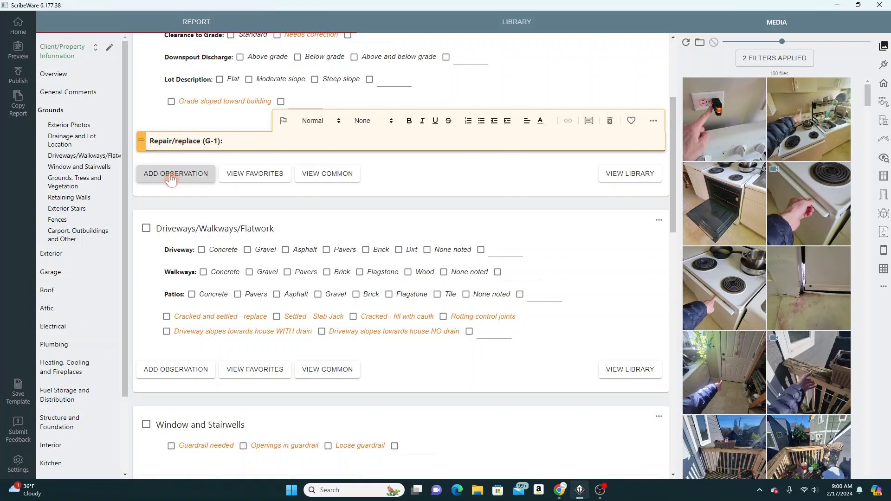
Delete the blank observation in Drainage and Lot Location, add another blank one and delete it as well
{"action": "left_click", "coordinate": [611, 122]}
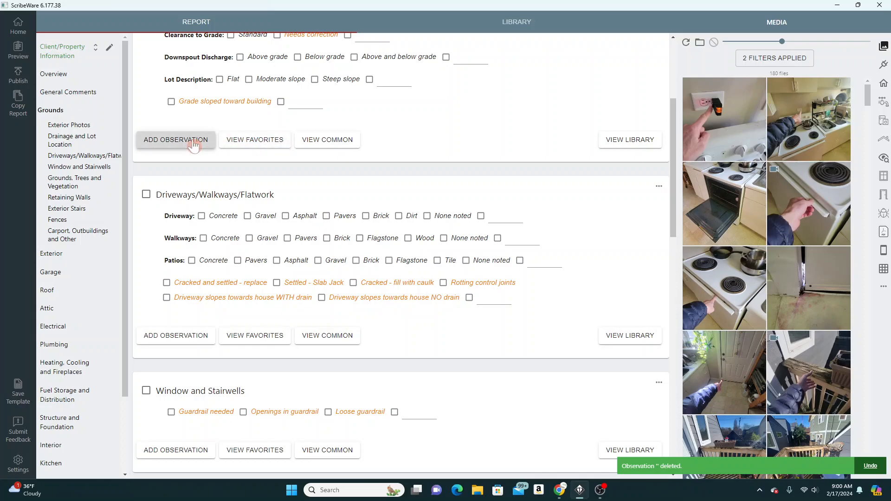
{"action": "left_click", "coordinate": [176, 140]}
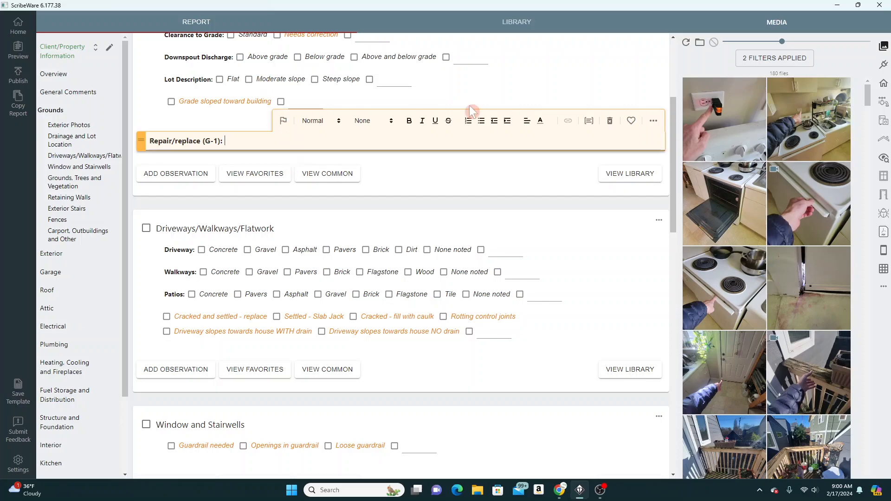
{"action": "left_click", "coordinate": [610, 123]}
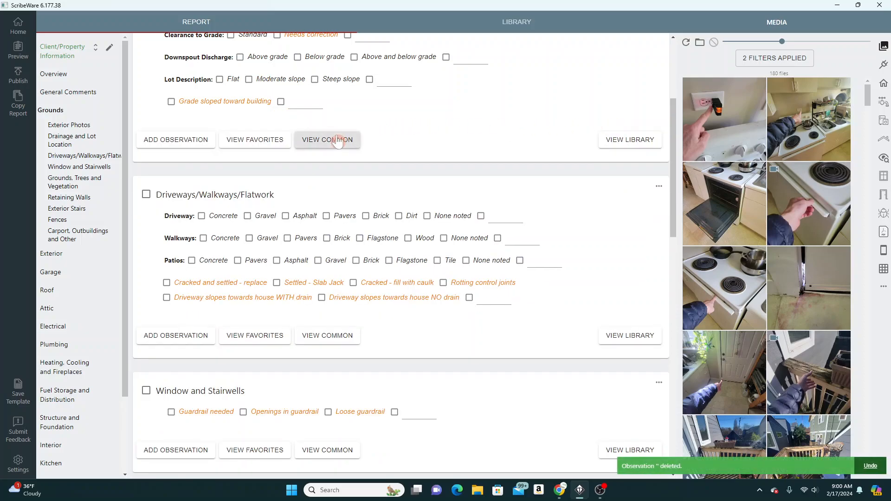
Review the commonly used observations for Drainage and Lot Location, and look over the checkboxes and sections of the Grounds chapter
{"action": "left_click", "coordinate": [321, 146]}
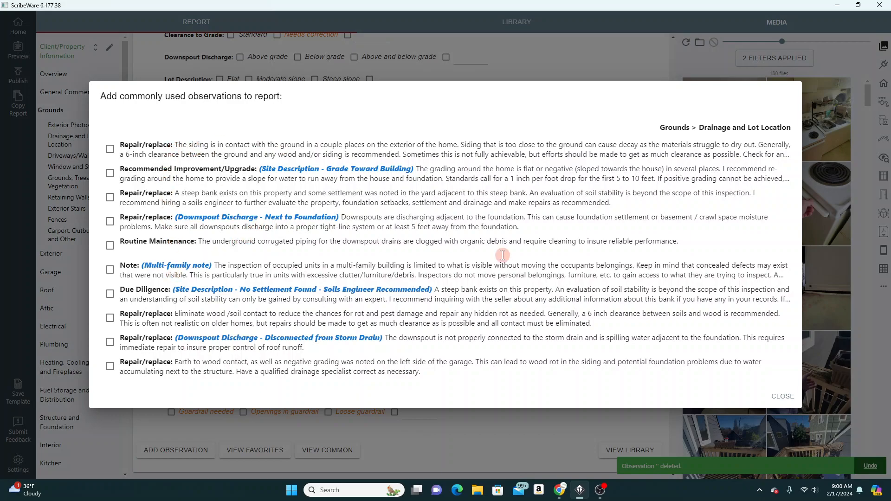
{"action": "left_click", "coordinate": [781, 397]}
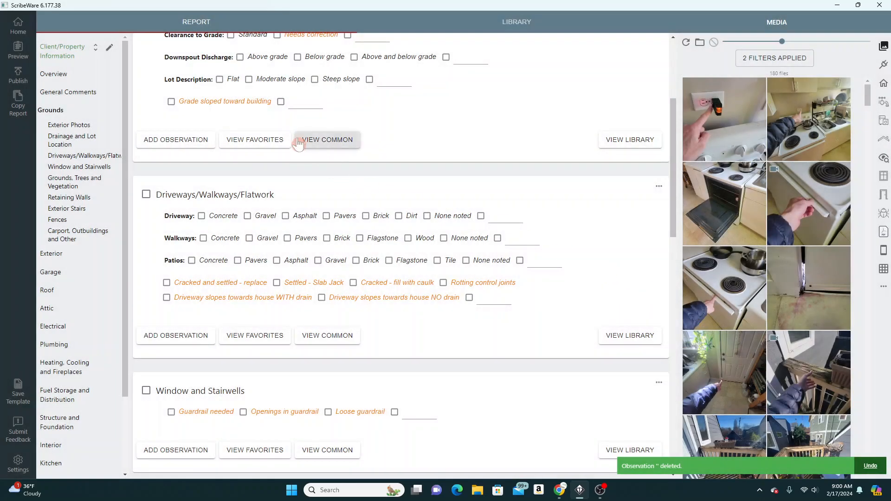
{"action": "scroll", "coordinate": [304, 129], "scroll_direction": "up", "scroll_amount": 1}
{"action": "scroll", "coordinate": [306, 131], "scroll_direction": "up", "scroll_amount": 1}
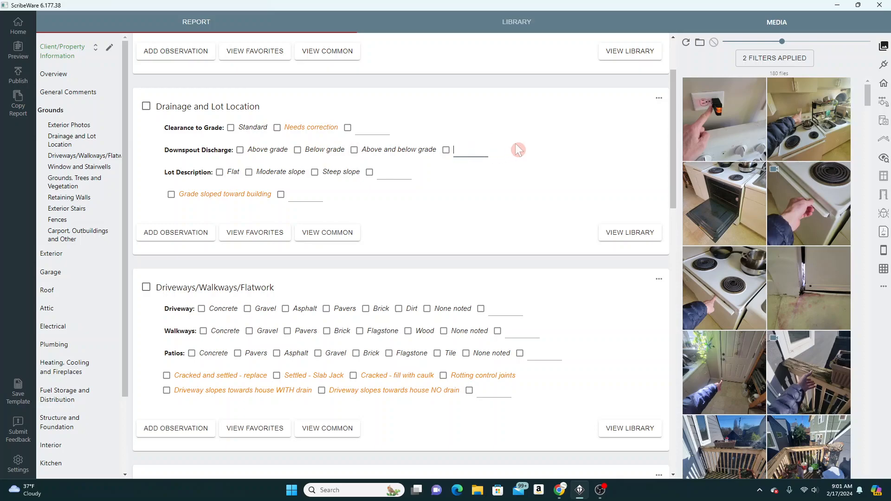
{"action": "type", "text": "C"}
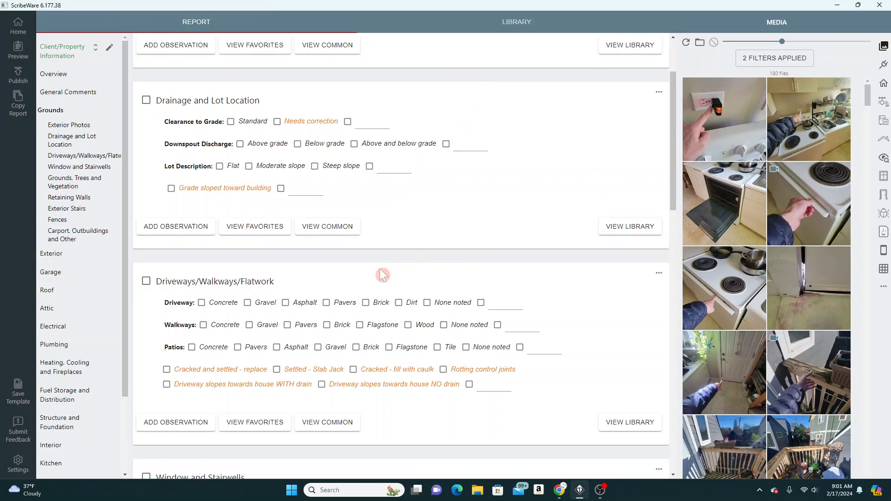
{"action": "scroll", "coordinate": [325, 288], "scroll_direction": "down", "scroll_amount": 3}
{"action": "scroll", "coordinate": [66, 360], "scroll_direction": "down", "scroll_amount": 2}
{"action": "scroll", "coordinate": [65, 361], "scroll_direction": "up", "scroll_amount": 2}
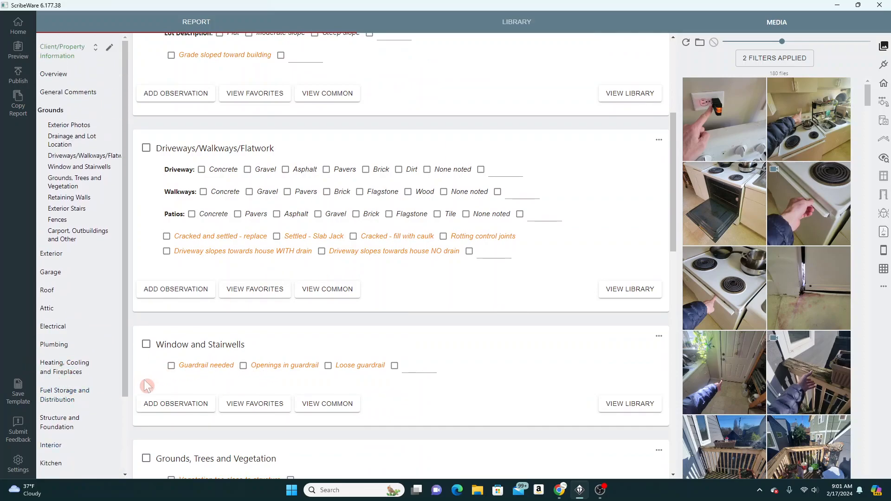
{"action": "scroll", "coordinate": [342, 293], "scroll_direction": "up", "scroll_amount": 5}
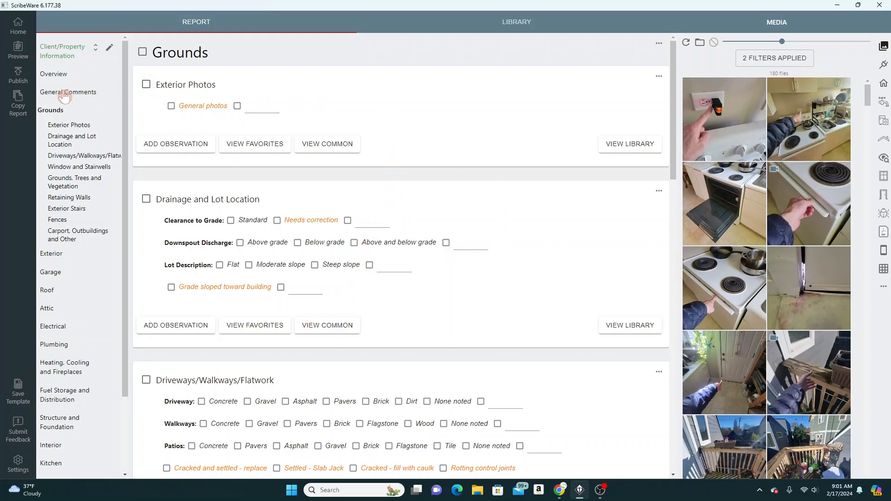
Return to the home page and look through the list of existing reports by date
{"action": "left_click", "coordinate": [19, 27]}
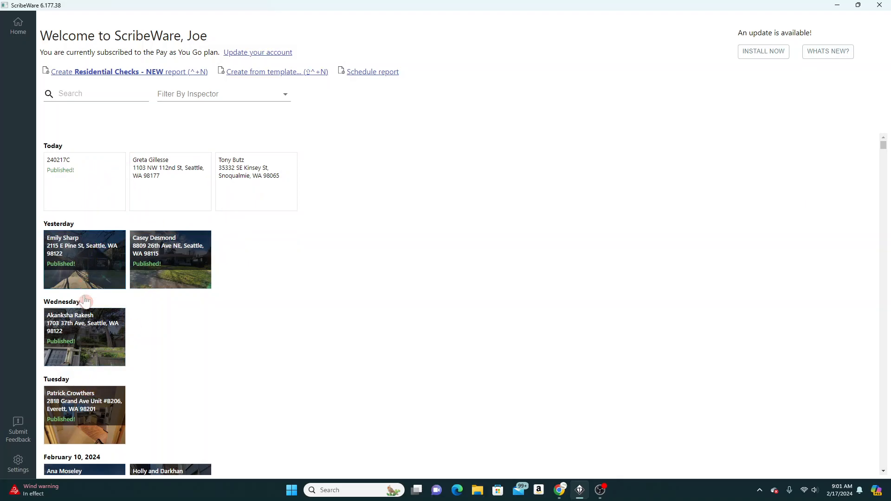
{"action": "scroll", "coordinate": [95, 430], "scroll_direction": "down", "scroll_amount": 5}
{"action": "scroll", "coordinate": [98, 419], "scroll_direction": "up", "scroll_amount": 5}
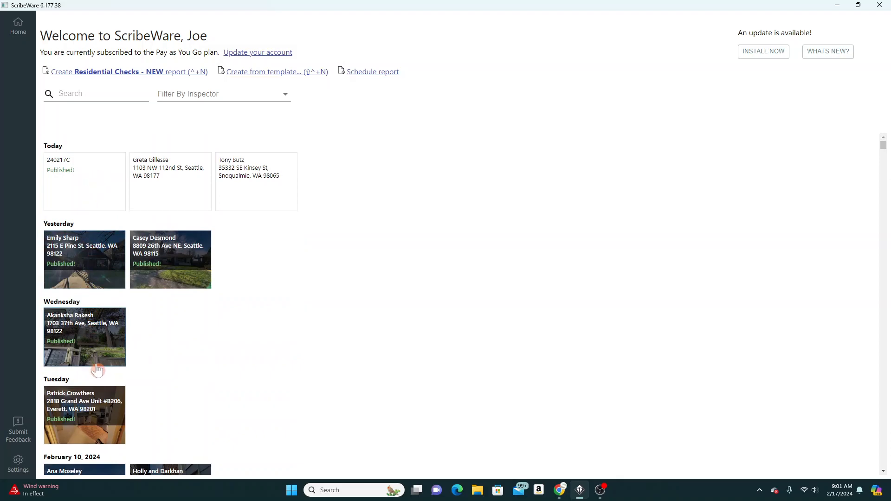
{"action": "scroll", "coordinate": [99, 374], "scroll_direction": "down", "scroll_amount": 10}
{"action": "scroll", "coordinate": [105, 384], "scroll_direction": "up", "scroll_amount": 10}
Create a new report from the Residential Checks - NEW template, return to the home page and delete that report
{"action": "left_click", "coordinate": [113, 72]}
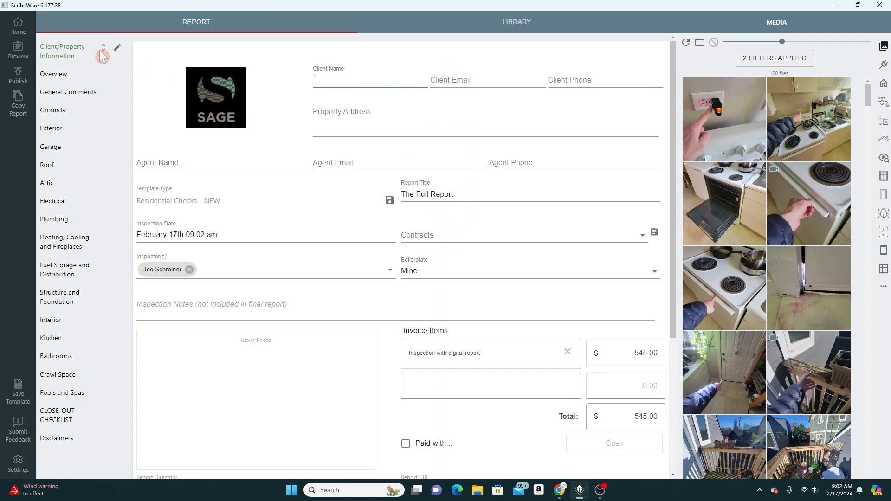
{"action": "left_click", "coordinate": [19, 27]}
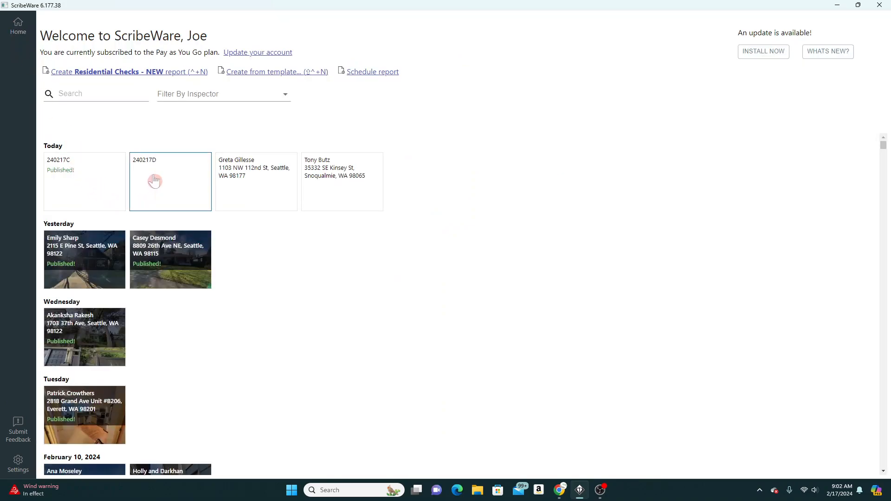
{"action": "right_click", "coordinate": [156, 179]}
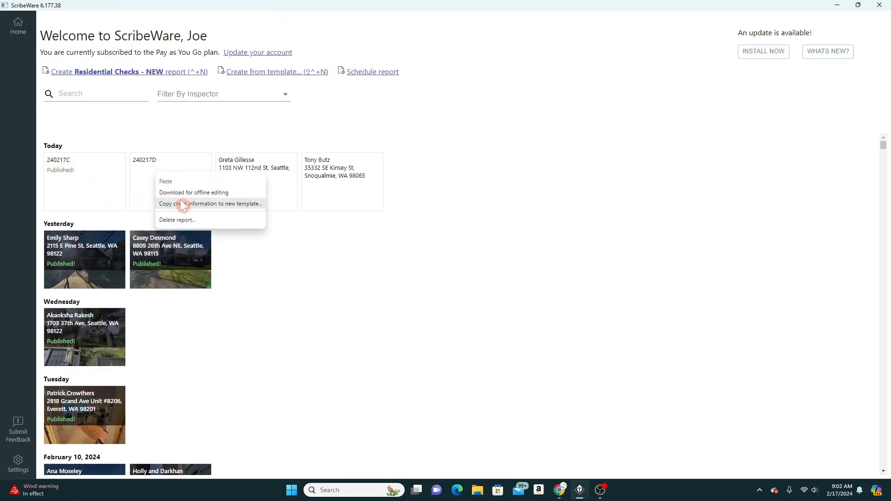
{"action": "left_click", "coordinate": [181, 221]}
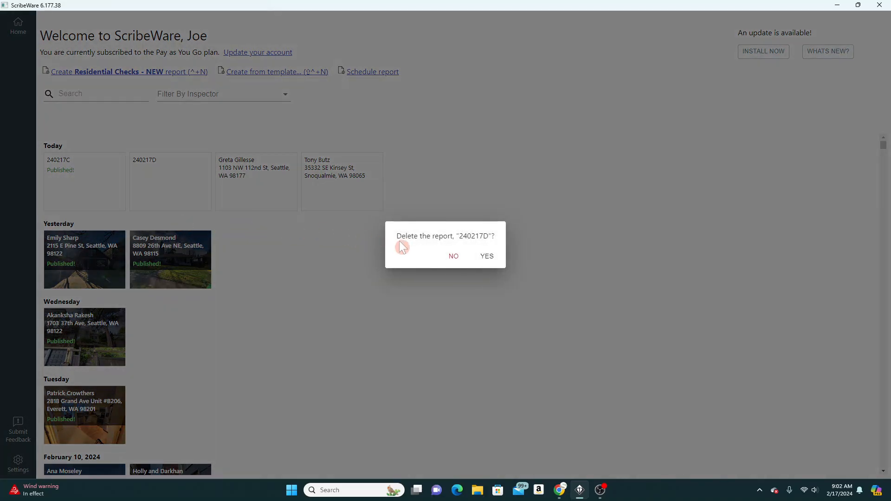
{"action": "left_click", "coordinate": [487, 256]}
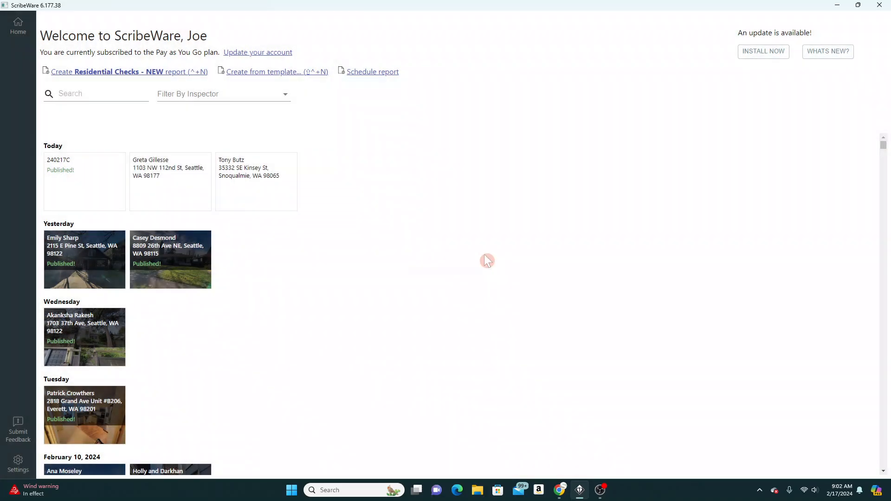
Delete today's published demo report that has no client name or address
{"action": "right_click", "coordinate": [78, 180]}
{"action": "left_click", "coordinate": [98, 222]}
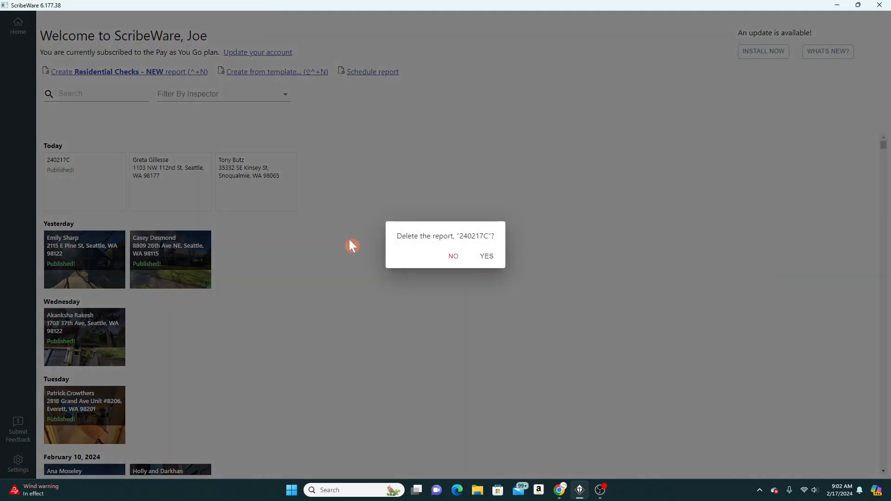
{"action": "left_click", "coordinate": [486, 256]}
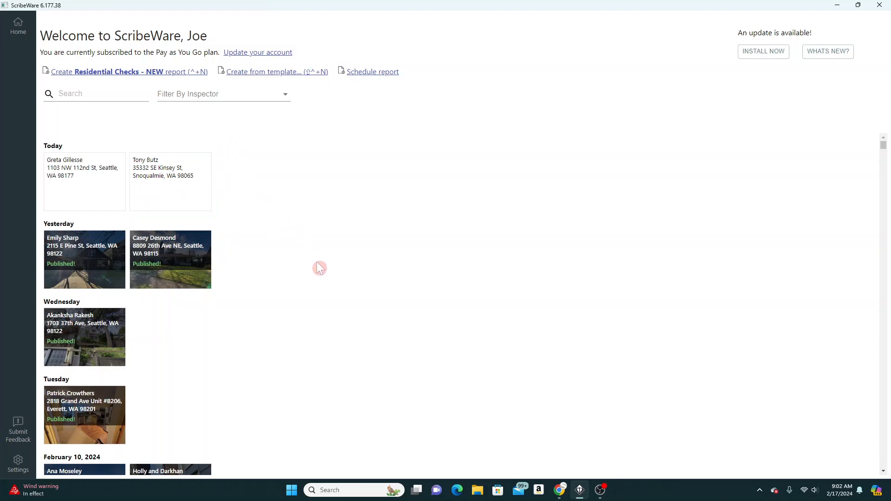
{"action": "left_click", "coordinate": [600, 490]}
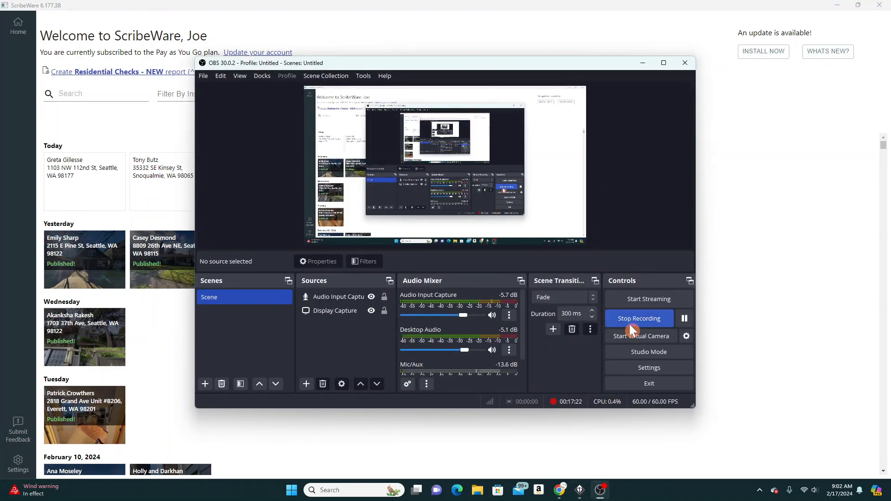